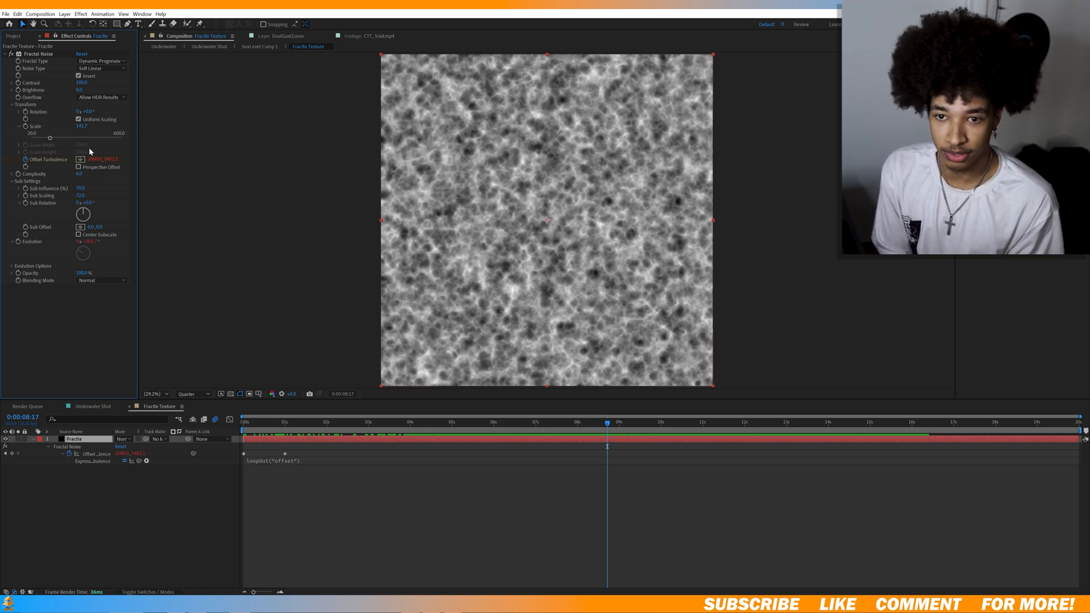
Examine the Fractal Noise type options, the texture's motion over time and the loopOut("offset") expression on Offset Turbulence in Fractile Texture.
left_click(101, 60)
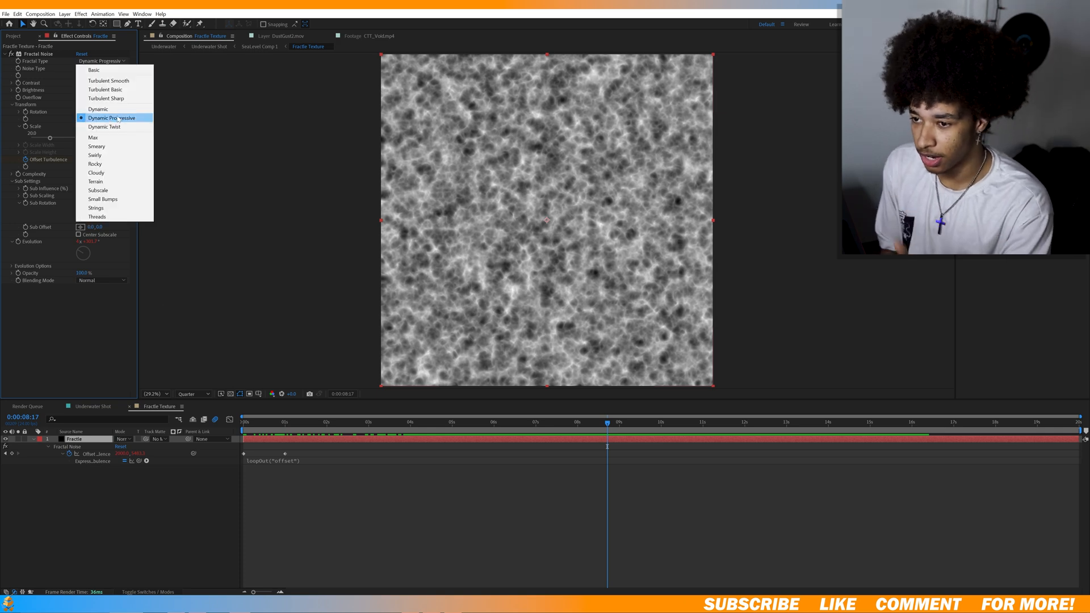
left_click(65, 331)
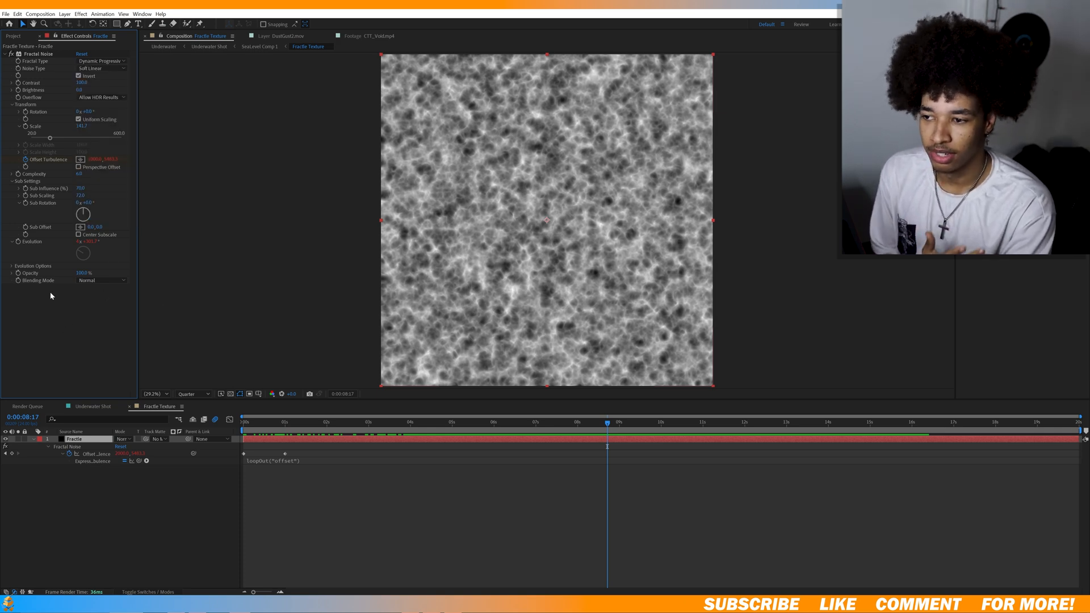
left_click_drag(607, 426, 485, 446)
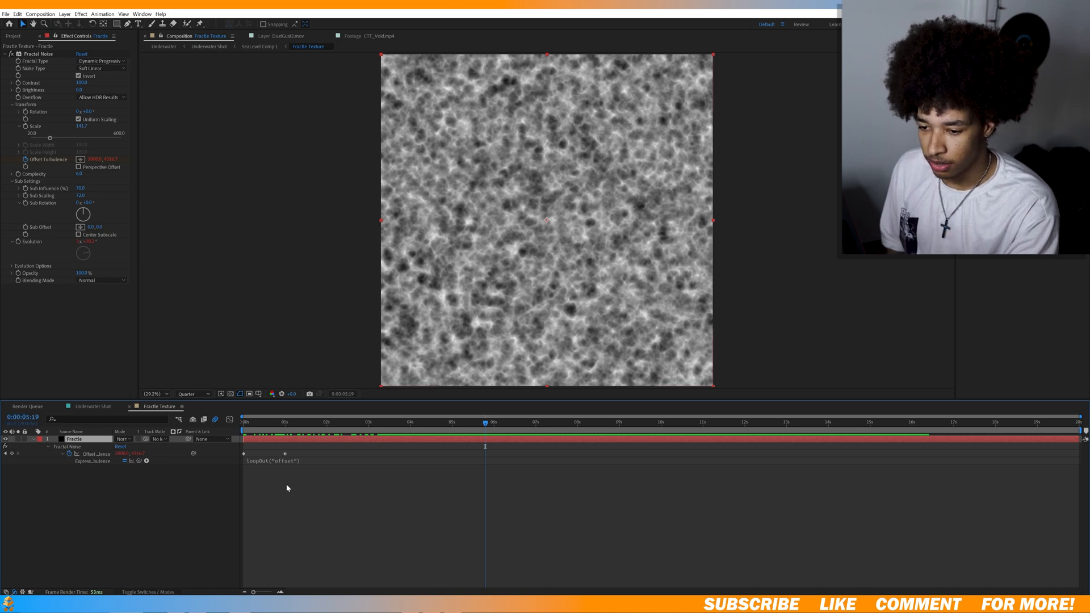
left_click(295, 460)
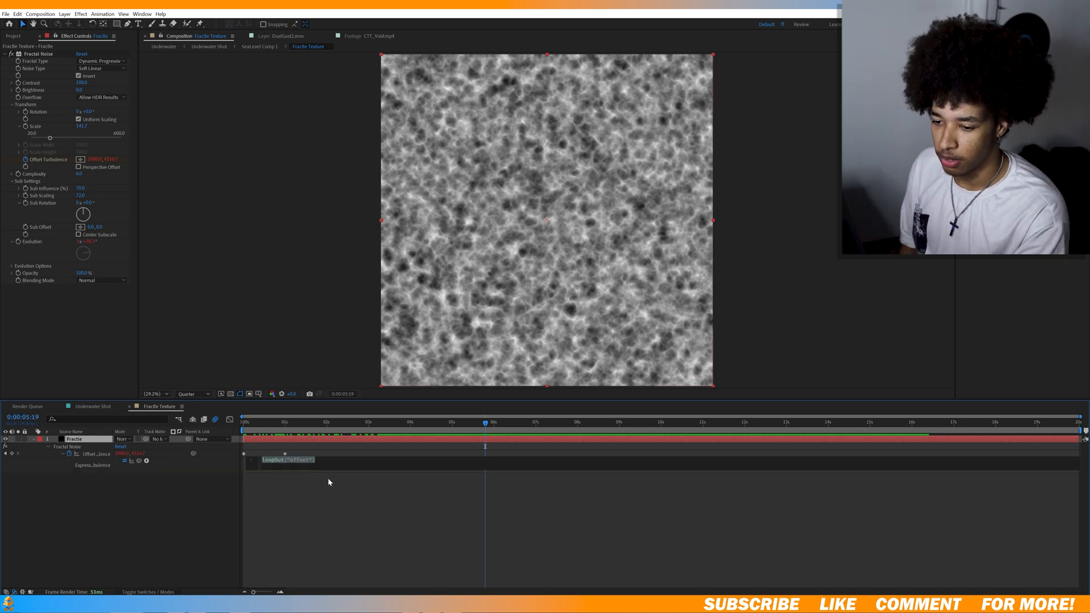
left_click(232, 502)
left_click_drag(486, 422, 501, 446)
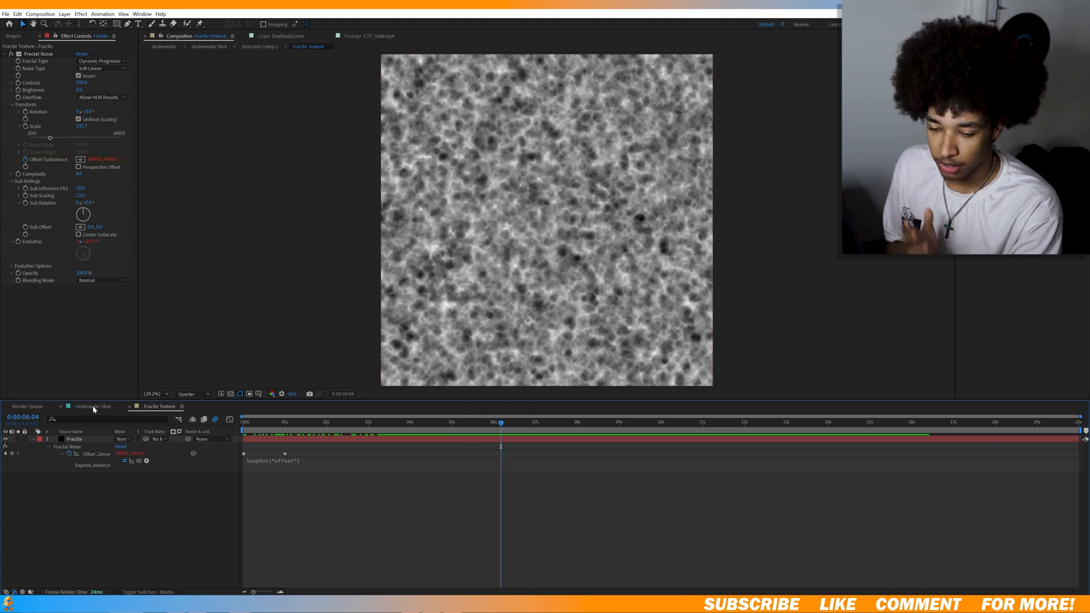
Open the Underwater Shot composition with blending modes and track mattes shown, and preview the soloed Floor layer's motion.
left_click(93, 407)
left_click(164, 592)
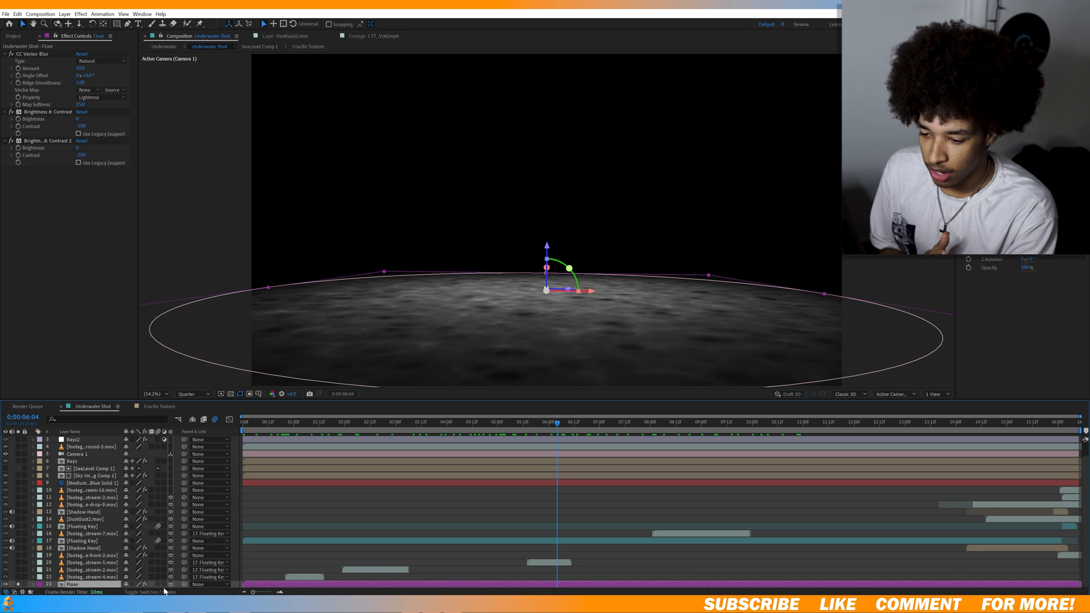
left_click(151, 590)
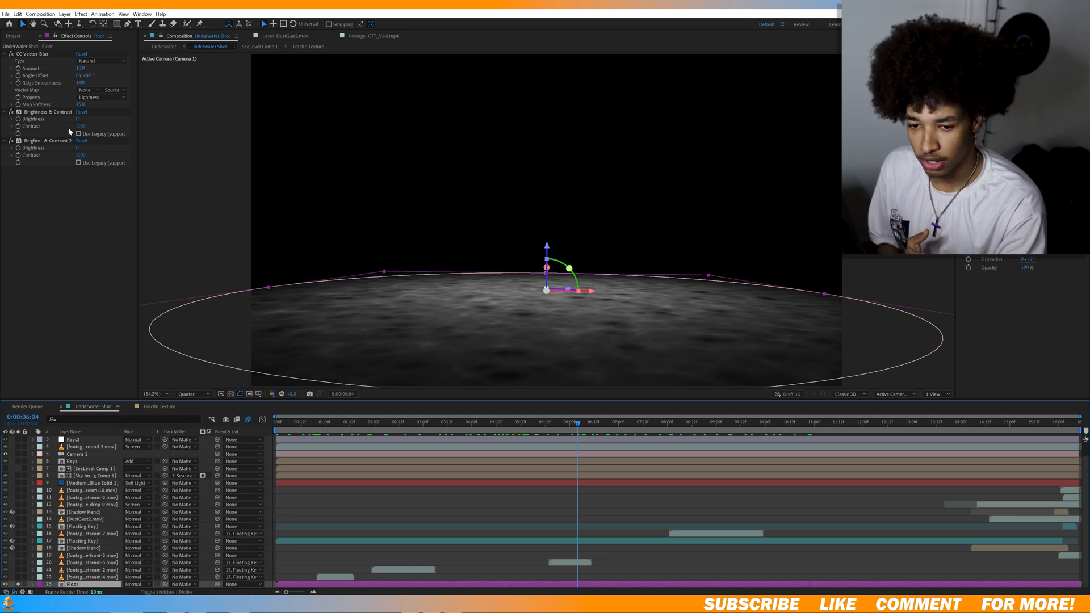
key("space")
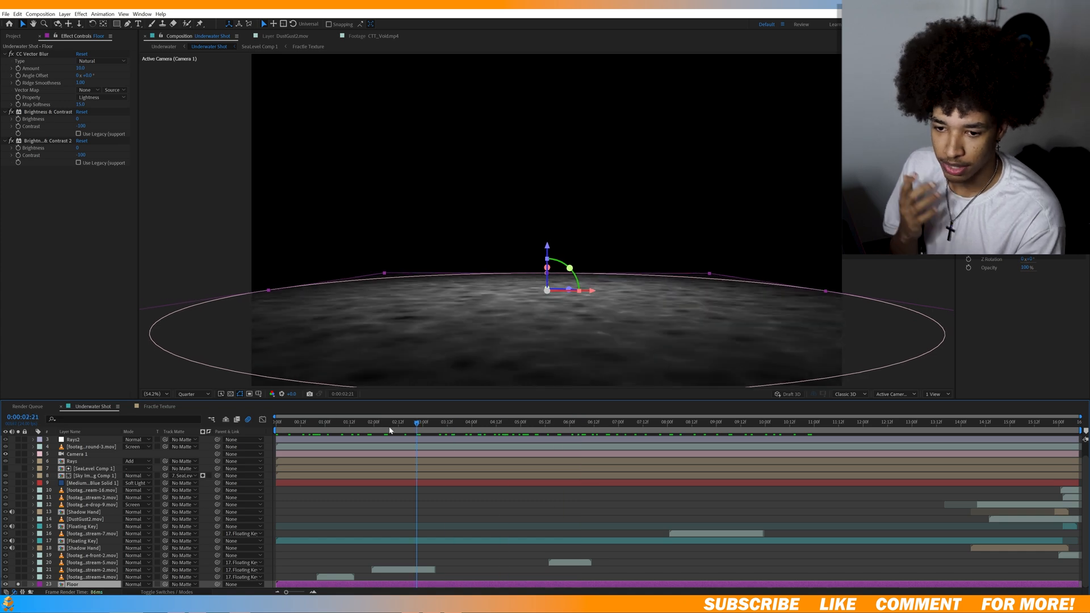
key("space")
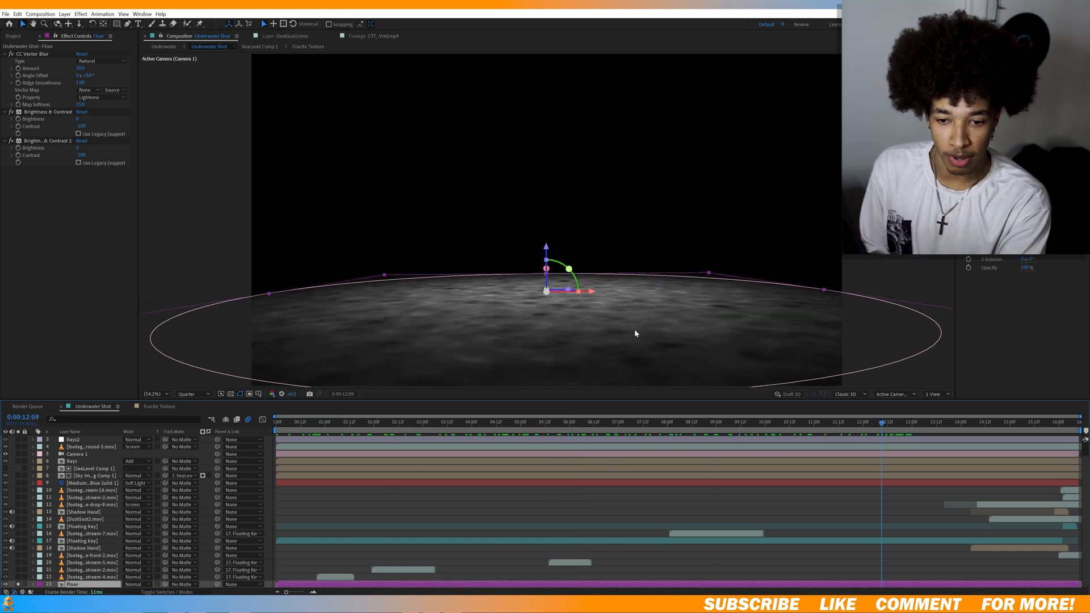
left_click_drag(790, 421, 875, 470)
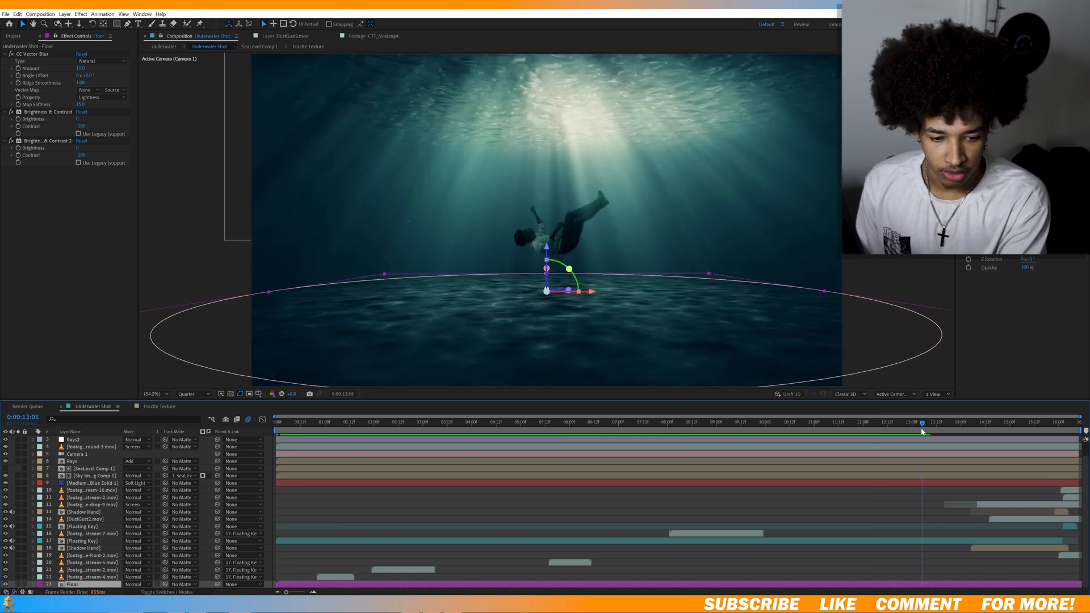
Scrub the underwater shot to the hand near the end, and inspect the Shadow Hand composition and the Keylight effect on C0300.MP4.
left_click_drag(922, 428, 1003, 452)
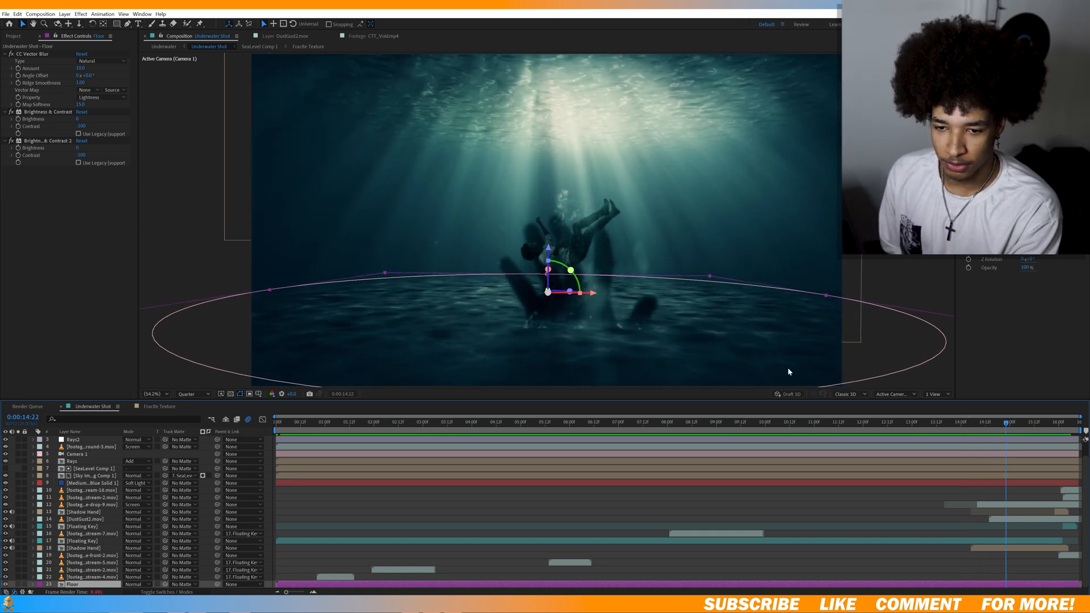
mouse_move(1013, 427)
left_mouse_down()
mouse_move(1056, 425)
mouse_move(1002, 425)
left_mouse_up()
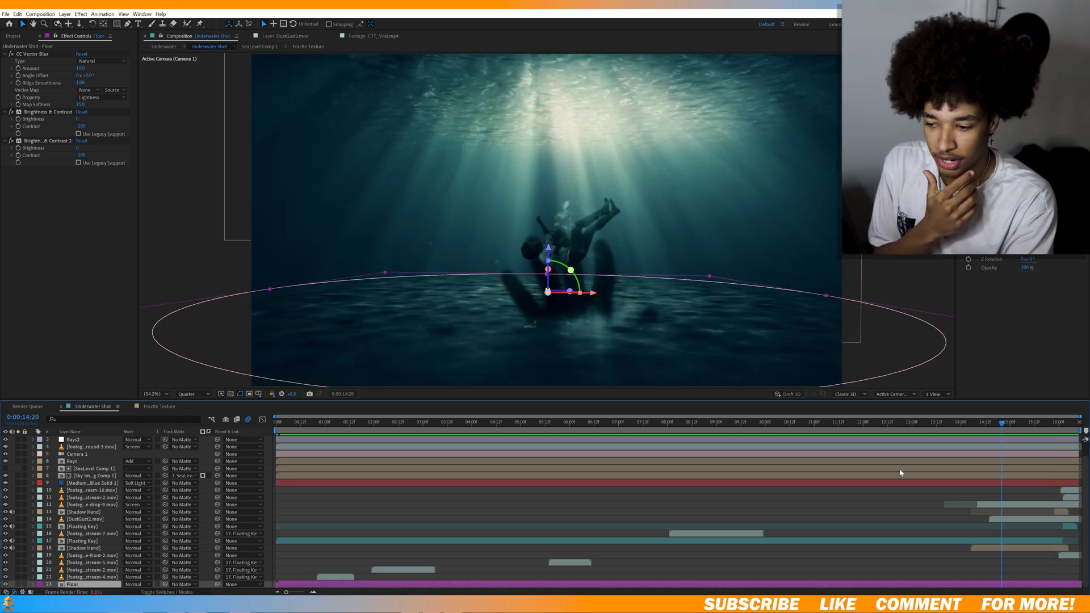
double_click(90, 548)
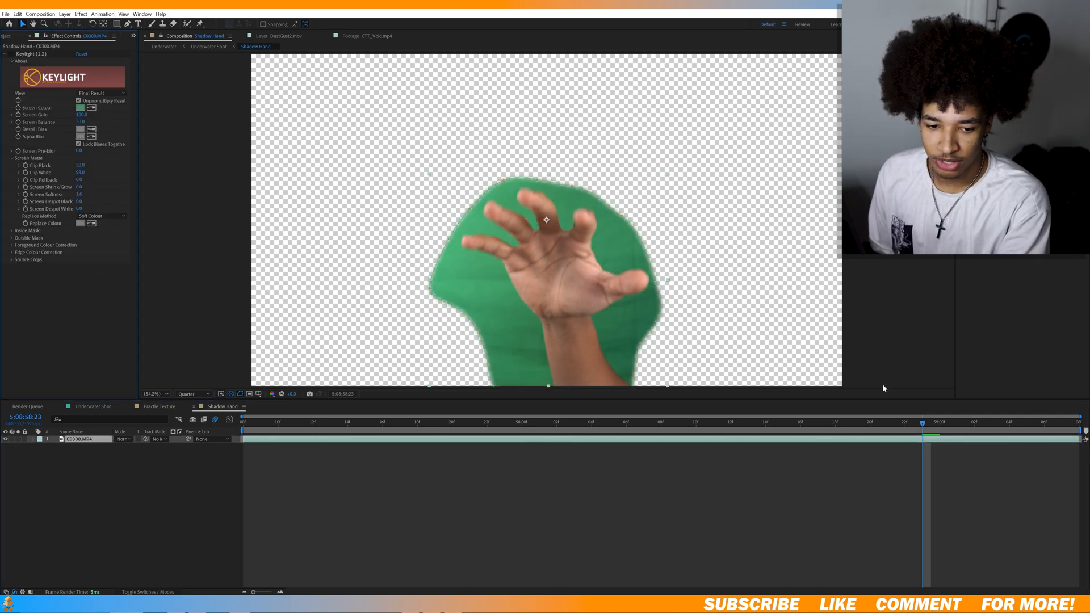
left_click_drag(959, 424, 732, 423)
left_click(10, 54)
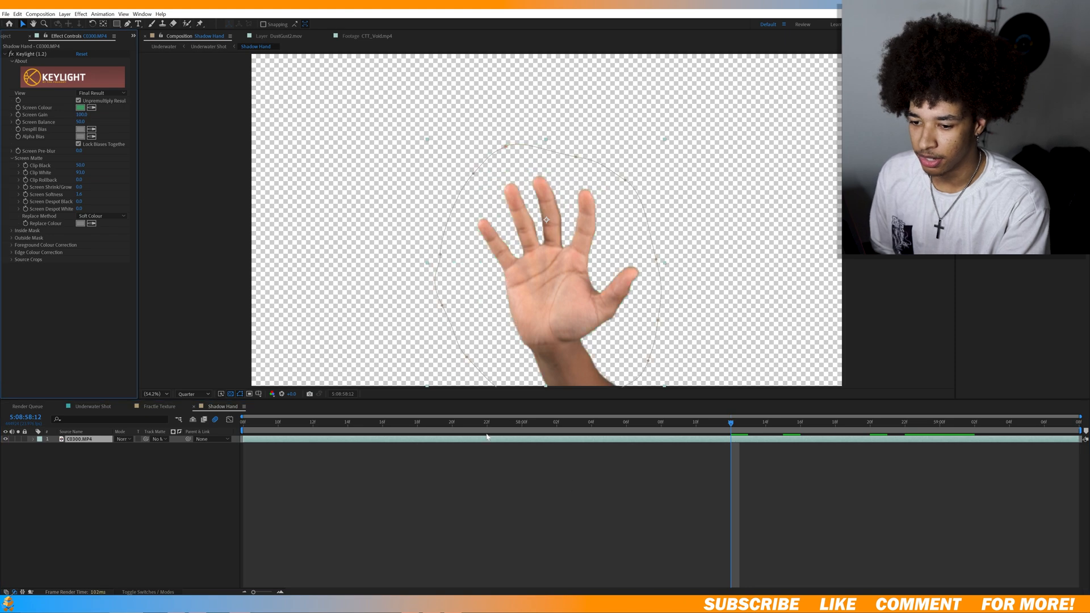
left_click(160, 407)
left_click(107, 406)
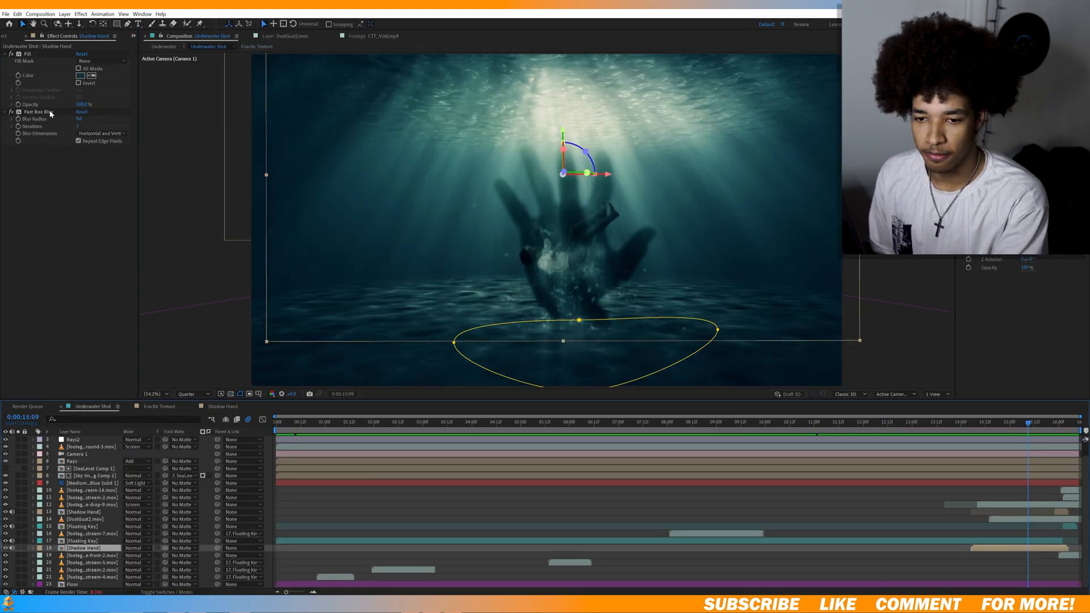
Scrub back through the underwater shot, and open the Floating Key composition and its nested C0299.MP4 Comp 2.
left_click_drag(1036, 432, 1010, 459)
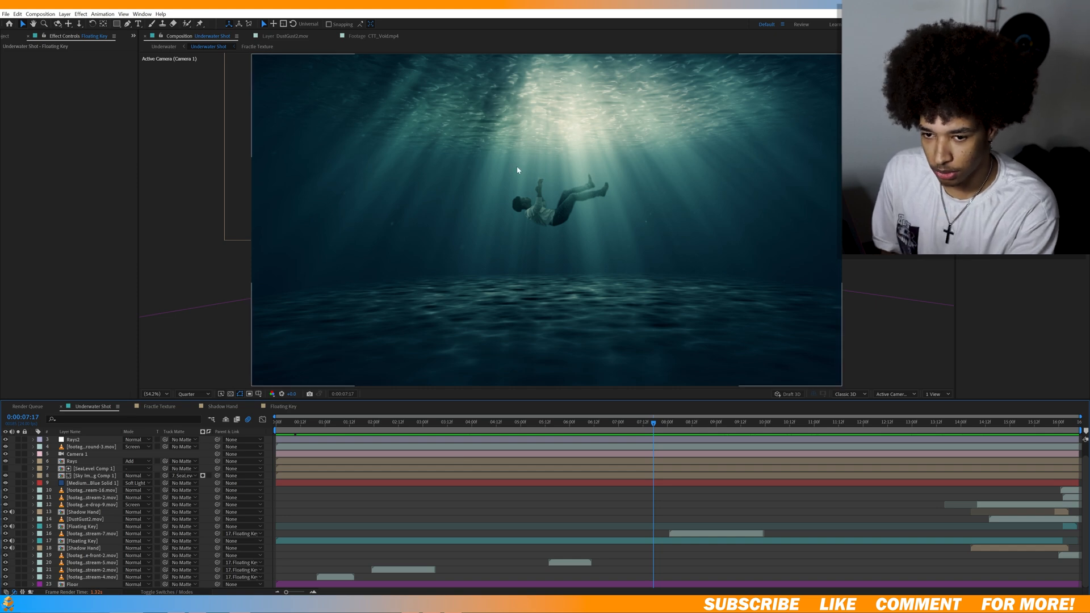
double_click(101, 526)
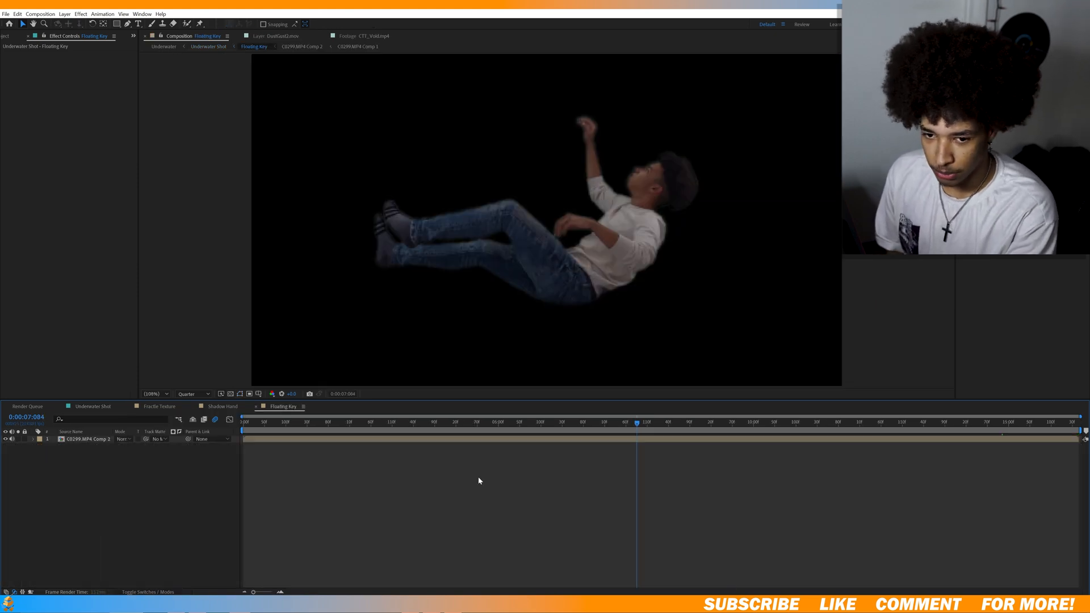
left_click_drag(641, 430, 402, 431)
double_click(302, 440)
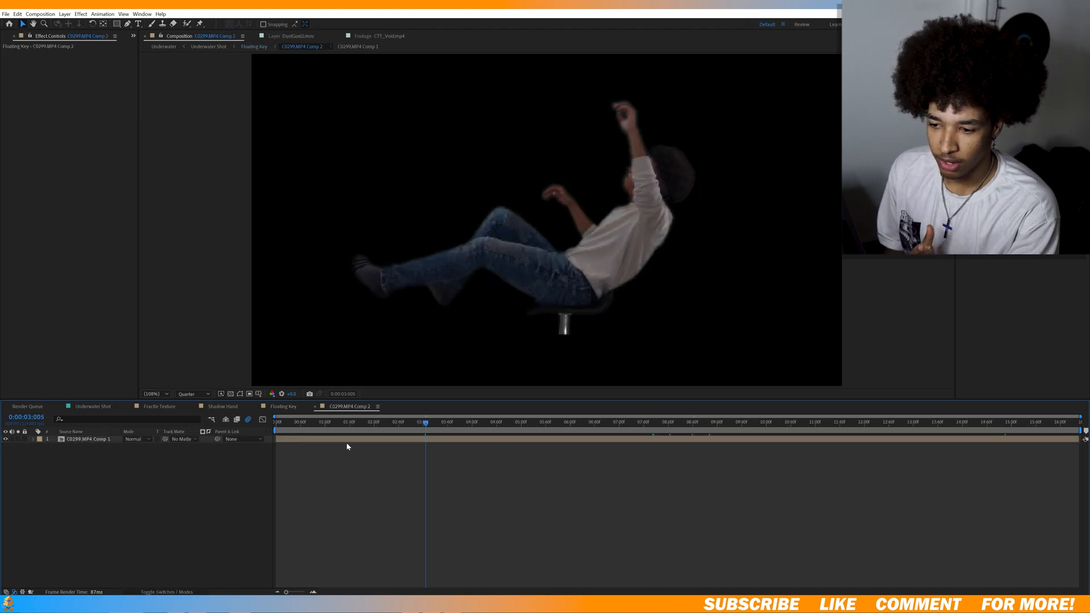
Turn off Keylight on the C0299.MP4 Comp 1 layer and play back the masked green-screen footage.
left_click(96, 442)
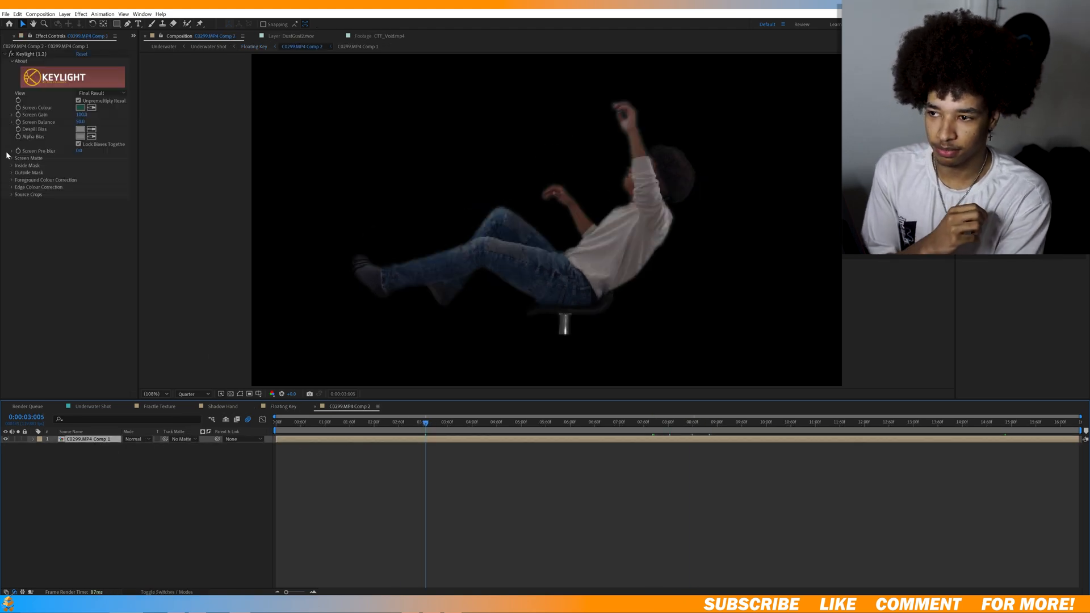
left_click(12, 54)
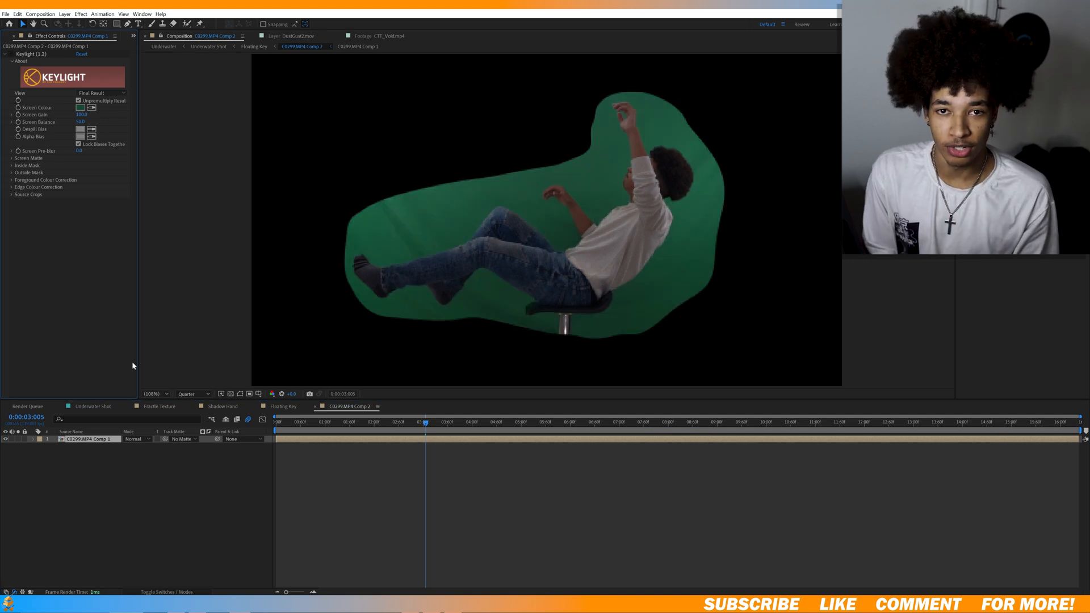
left_click(414, 458)
key("space")
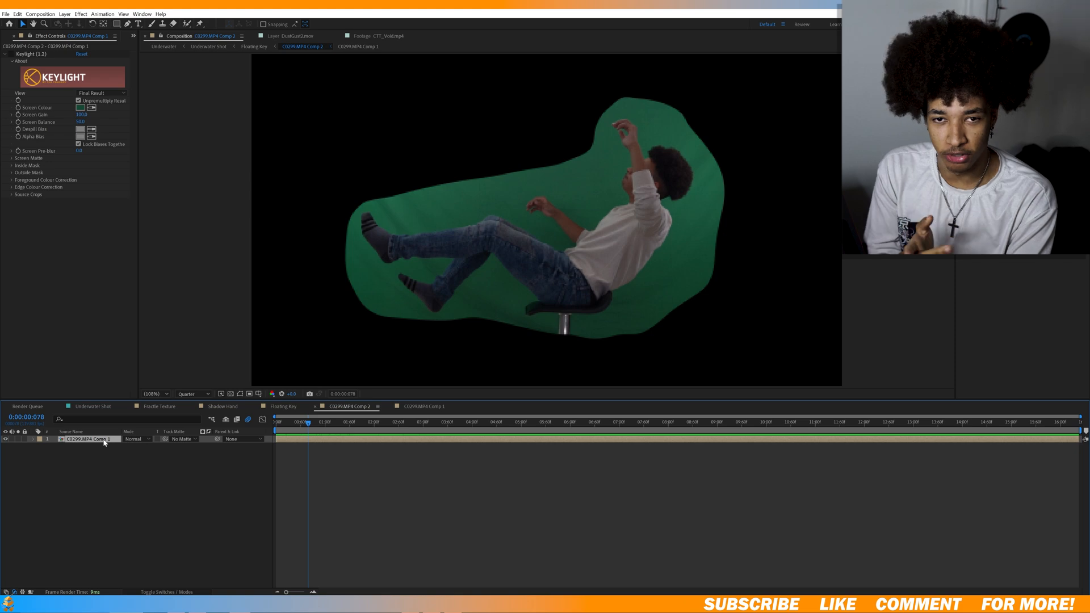
View the unmasked footage in C0299.MP4 Comp 1, and review the time remap and mask path keyframes in C0299.MP4 Comp 2.
double_click(104, 440)
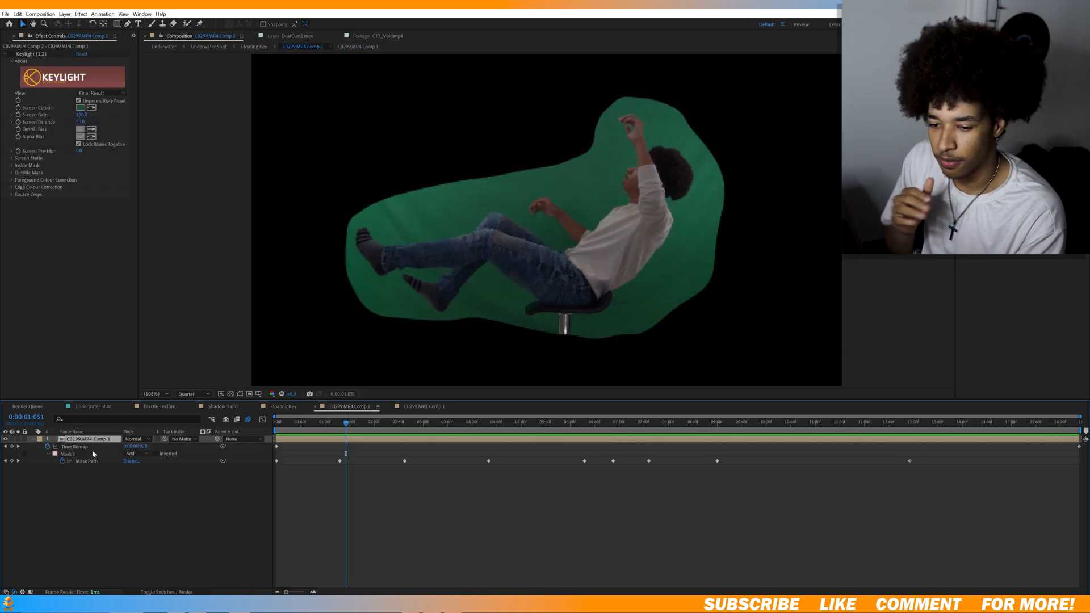
left_click(85, 447)
left_click(369, 422)
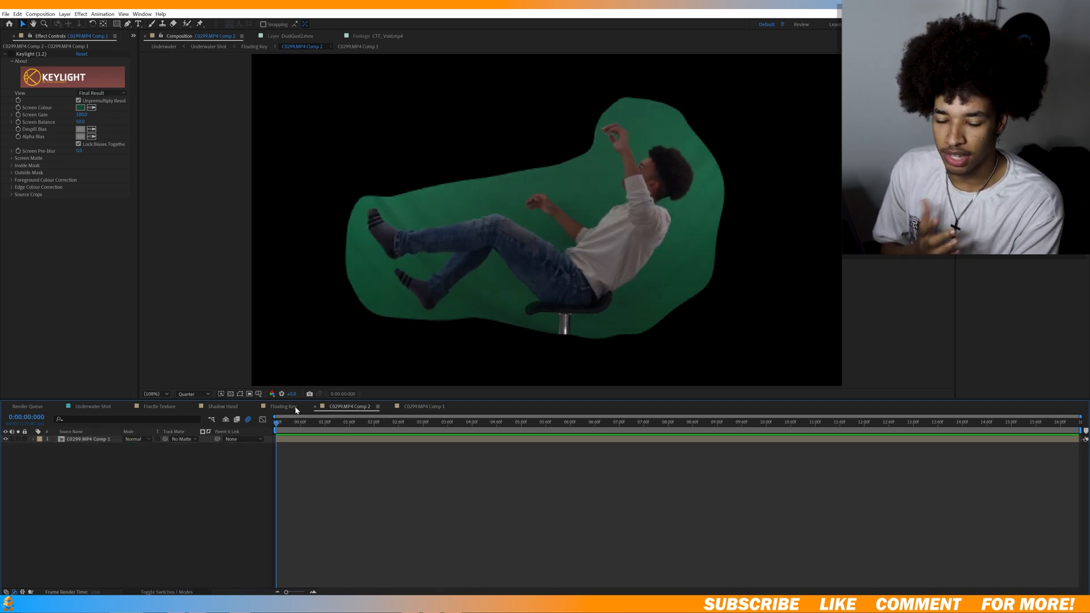
left_click_drag(295, 410, 919, 474)
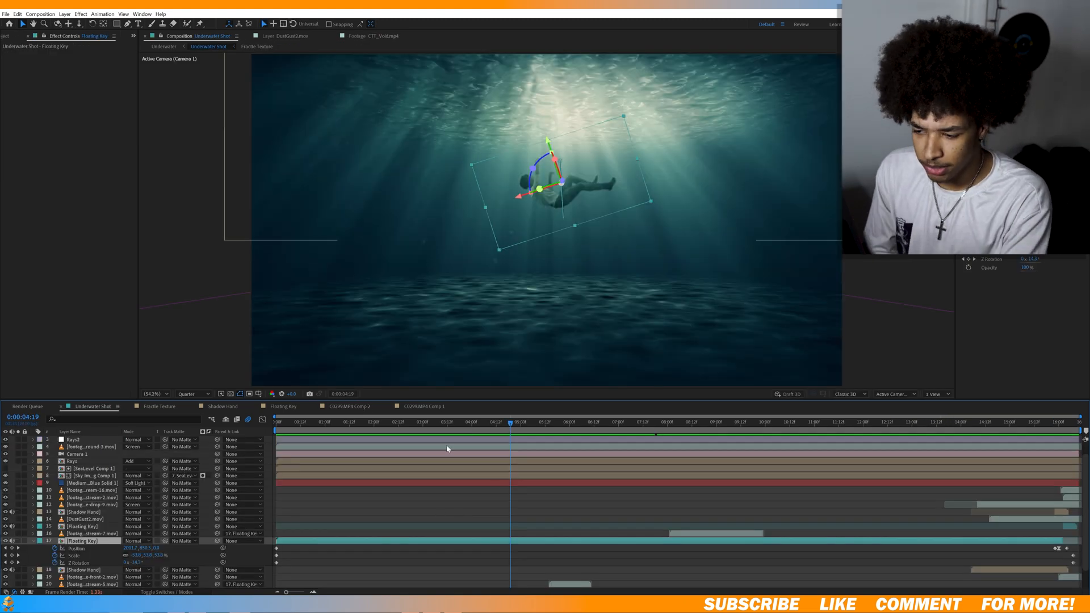
Scrub the Floating Key animation in Underwater Shot, and inspect the footage of the bubble stream 4 layer on its own.
left_click_drag(510, 422, 997, 460)
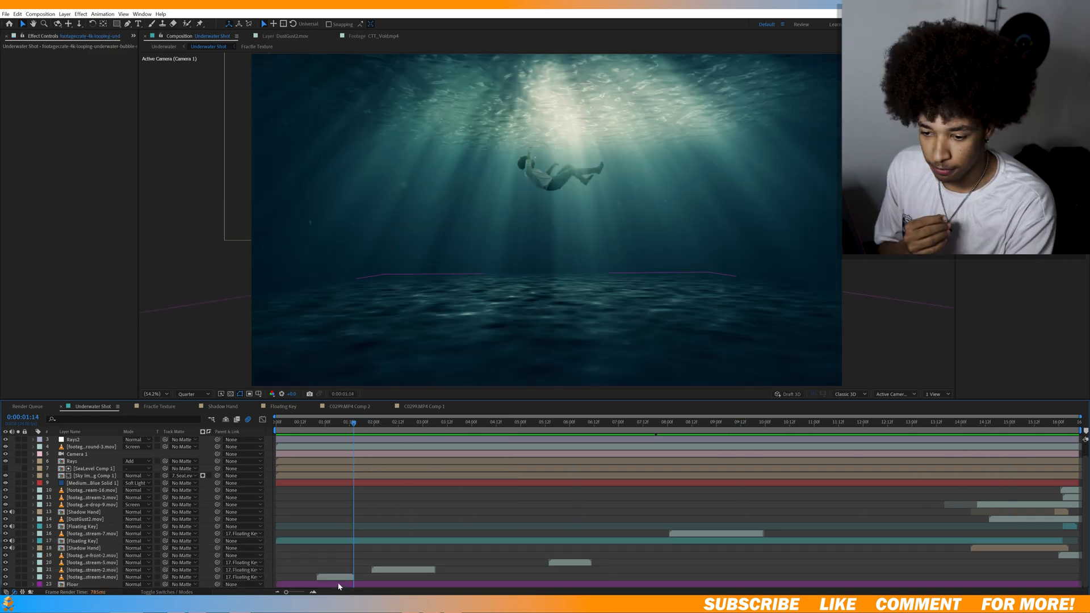
left_click(335, 577)
left_click(444, 569)
left_click(322, 577)
double_click(322, 578)
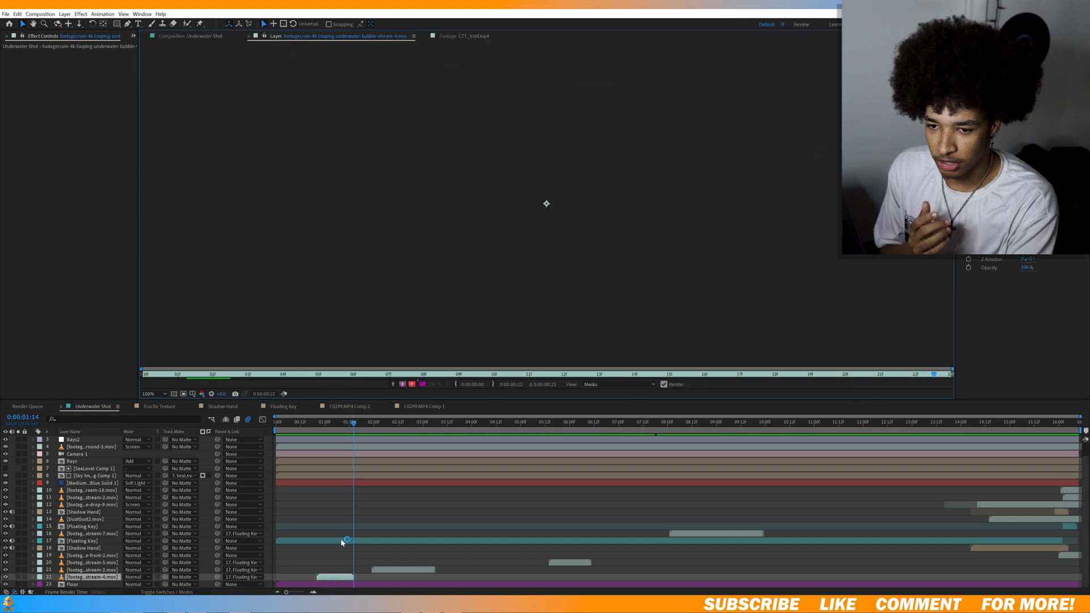
left_click_drag(219, 375, 799, 451)
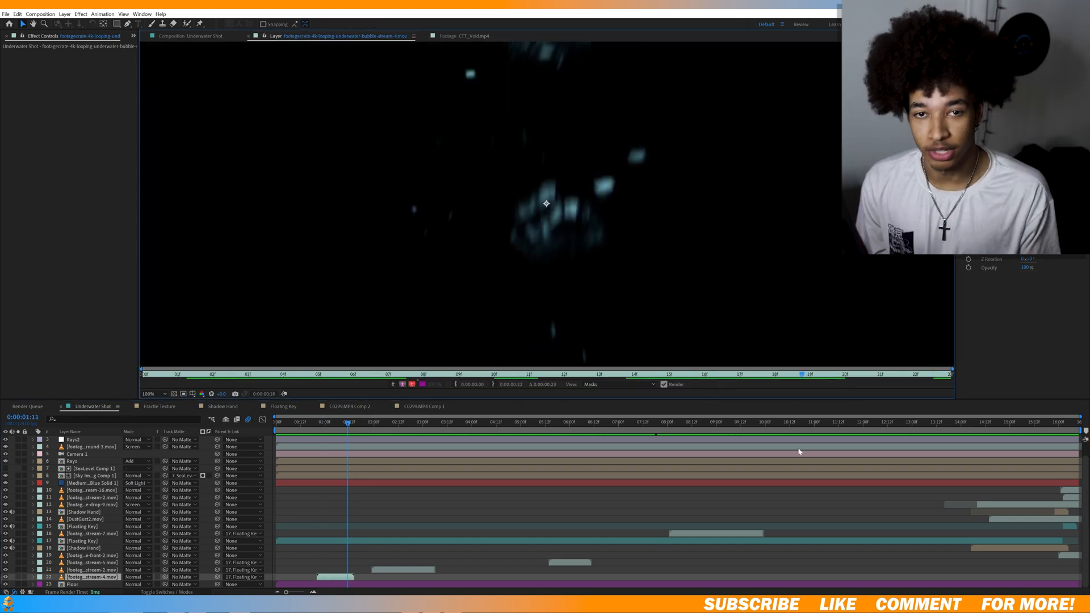
Scrub Underwater Shot through the bubble stream clips to the hand, and inspect the bubble drop layer near 15:20.
left_click(318, 430)
left_click_drag(317, 429, 591, 451)
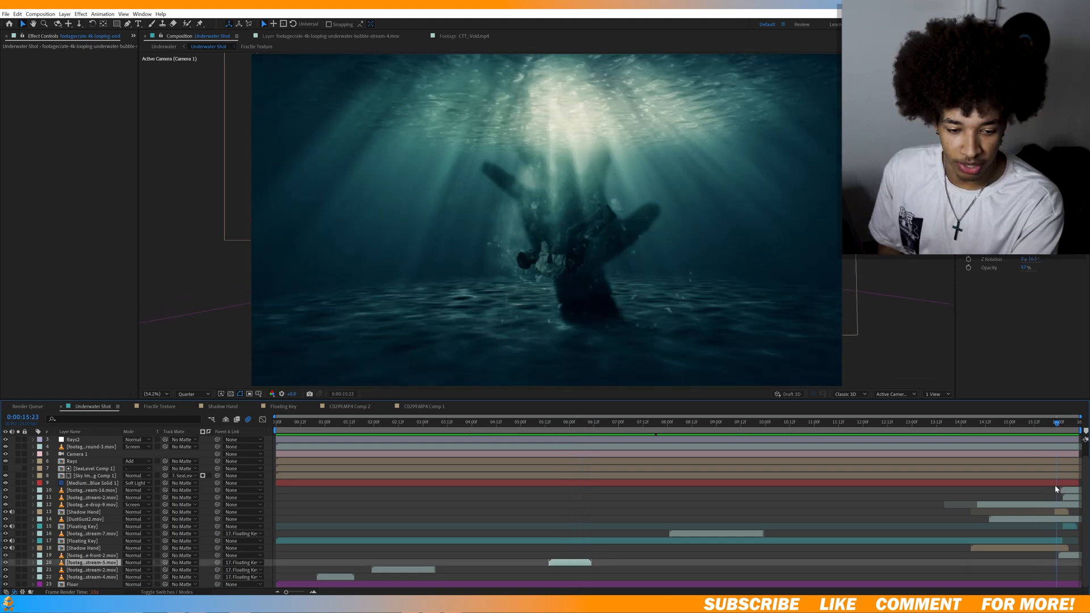
left_click_drag(1057, 488, 1051, 490)
left_click(1041, 509)
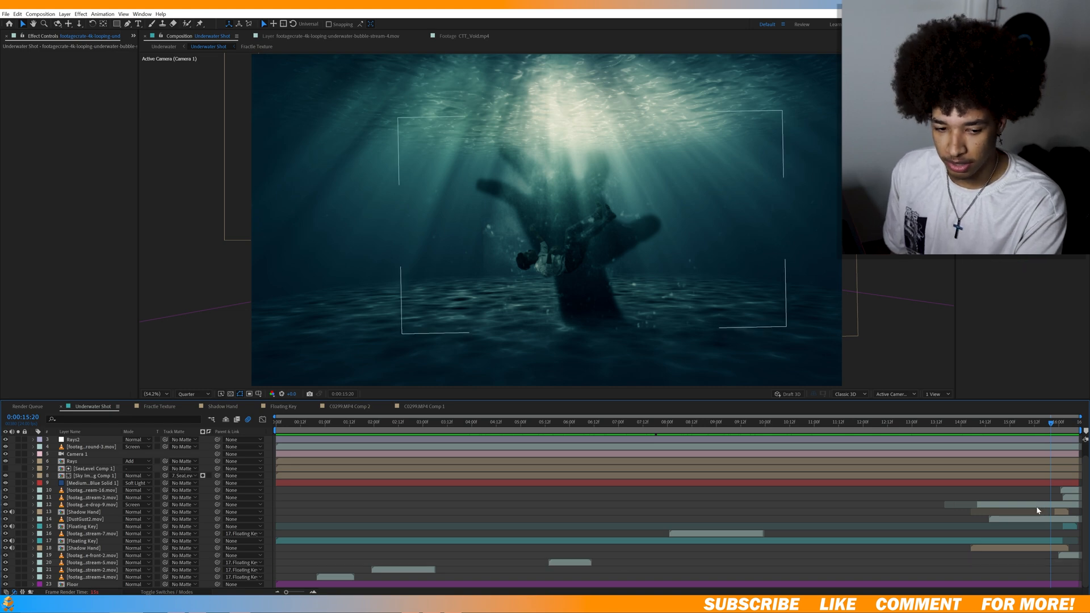
left_click(1037, 506)
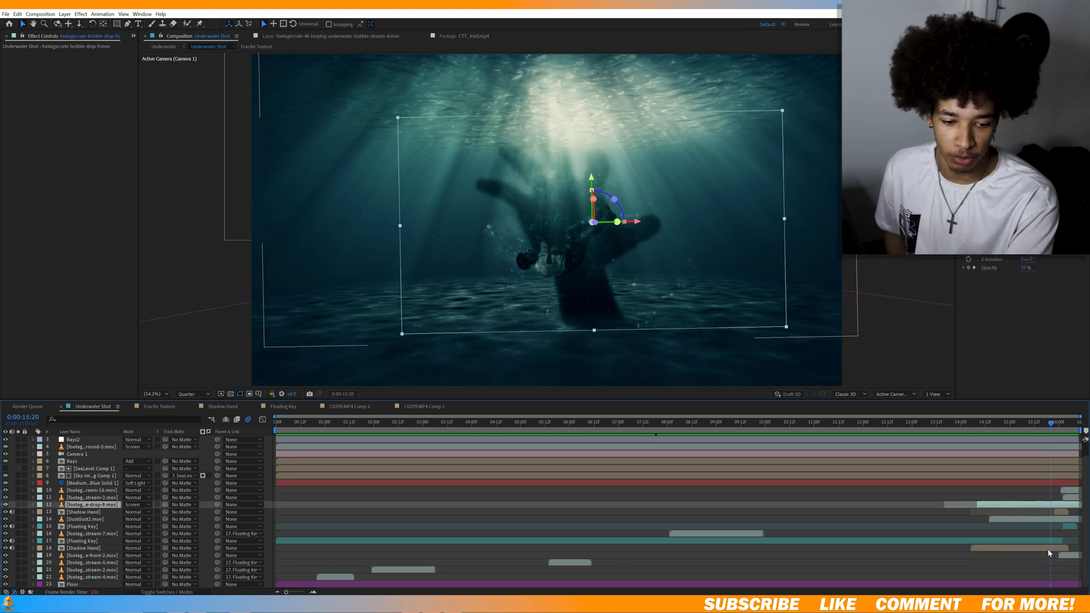
Play the underwater shot from the start, and compare the image with the Medium Gray-Royal Blue Solid 1 layer hidden and shown.
left_click_drag(715, 424, 276, 444)
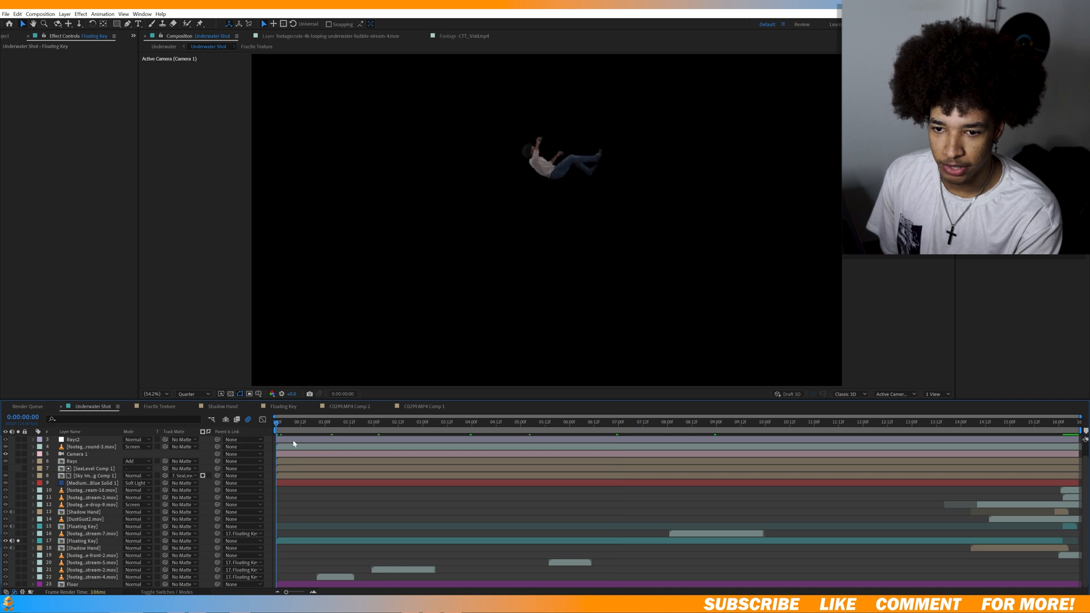
key("space")
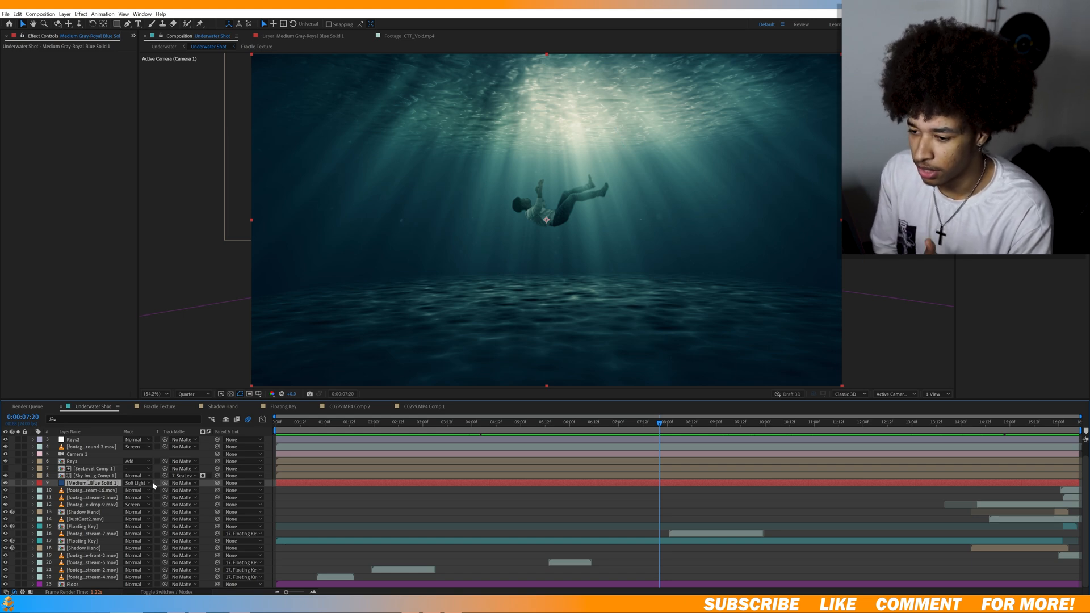
left_click(6, 483)
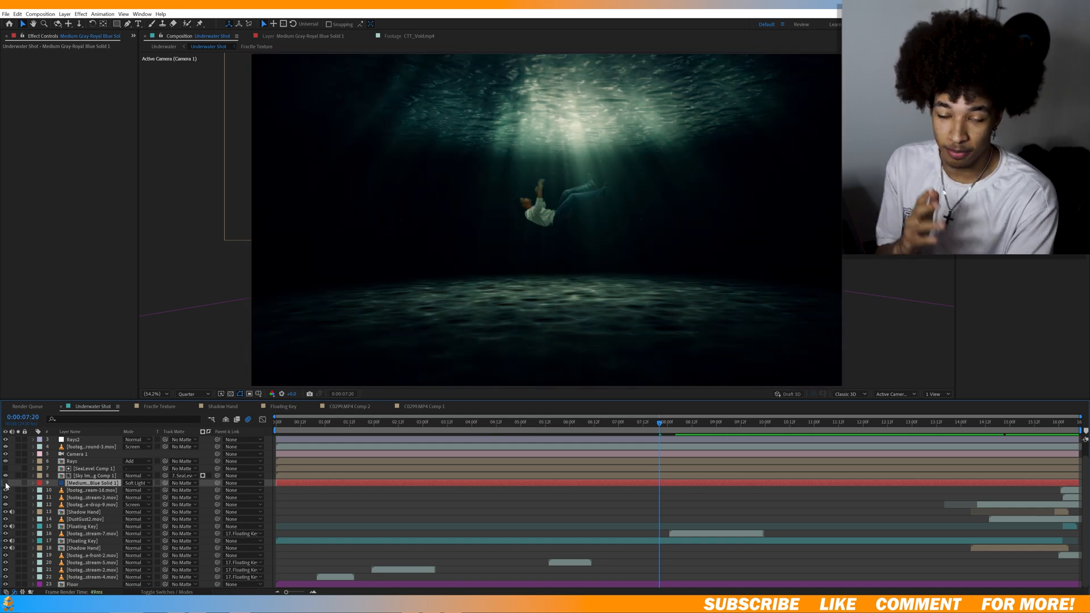
left_click(5, 483)
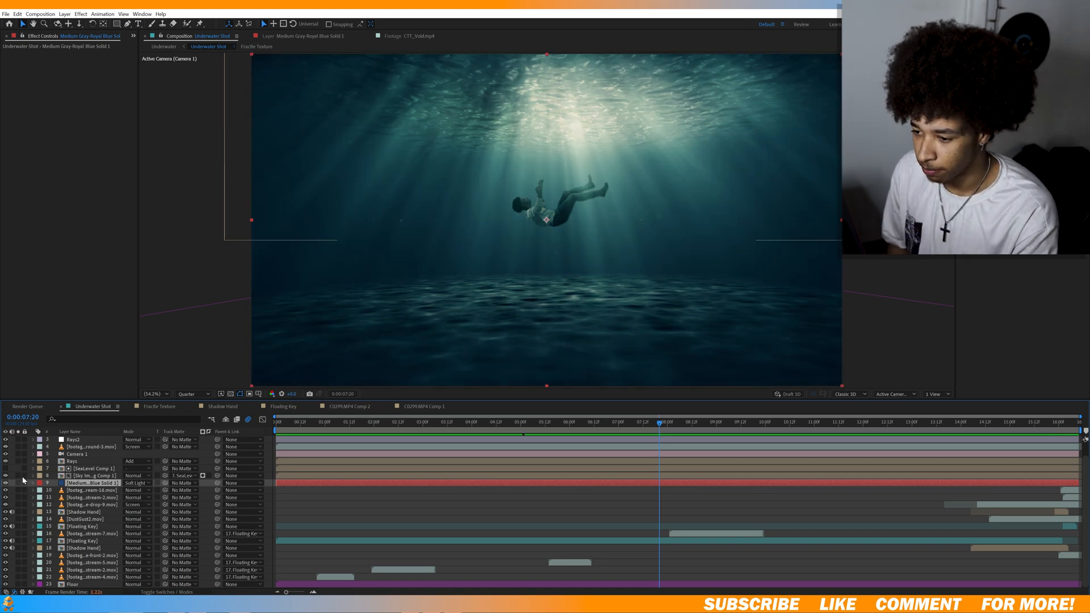
Review the effects on the Rays layer, and preview the masked SeaLevel layer in SeaLevel Comp 1.
left_click(94, 461)
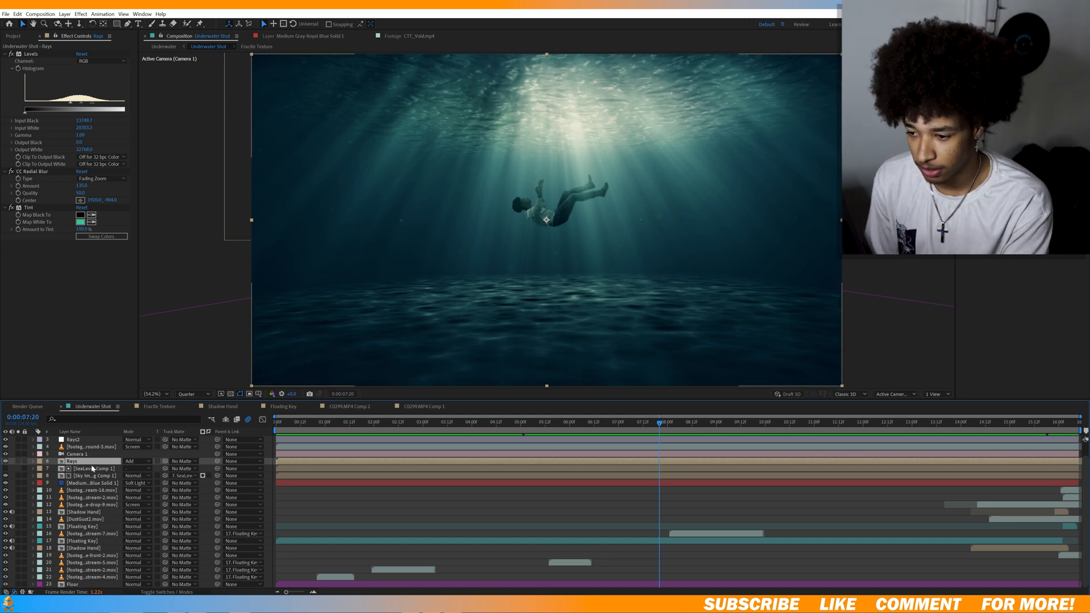
double_click(90, 469)
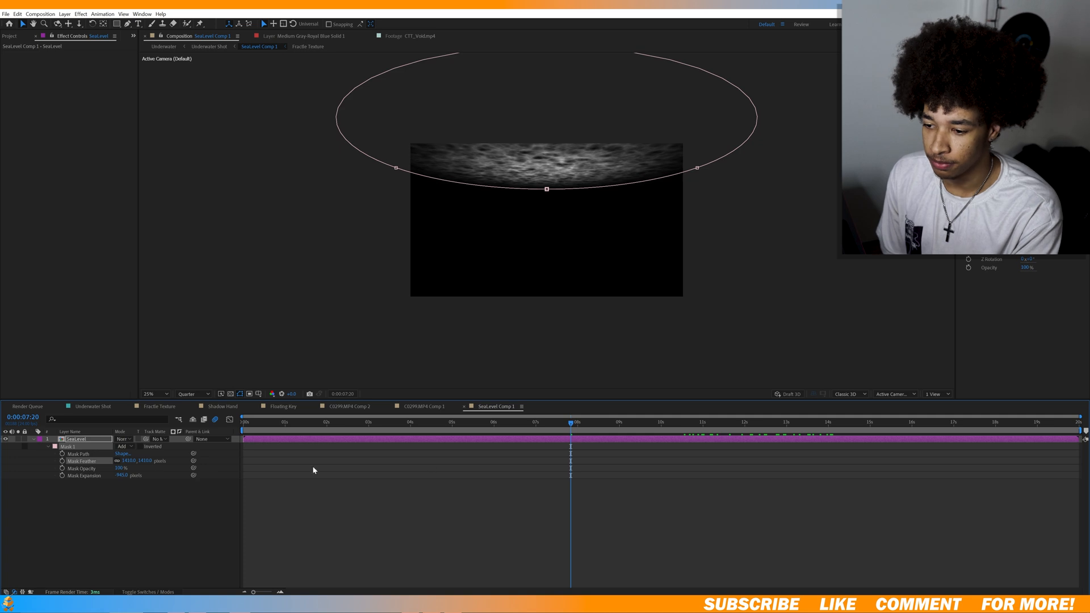
key("space")
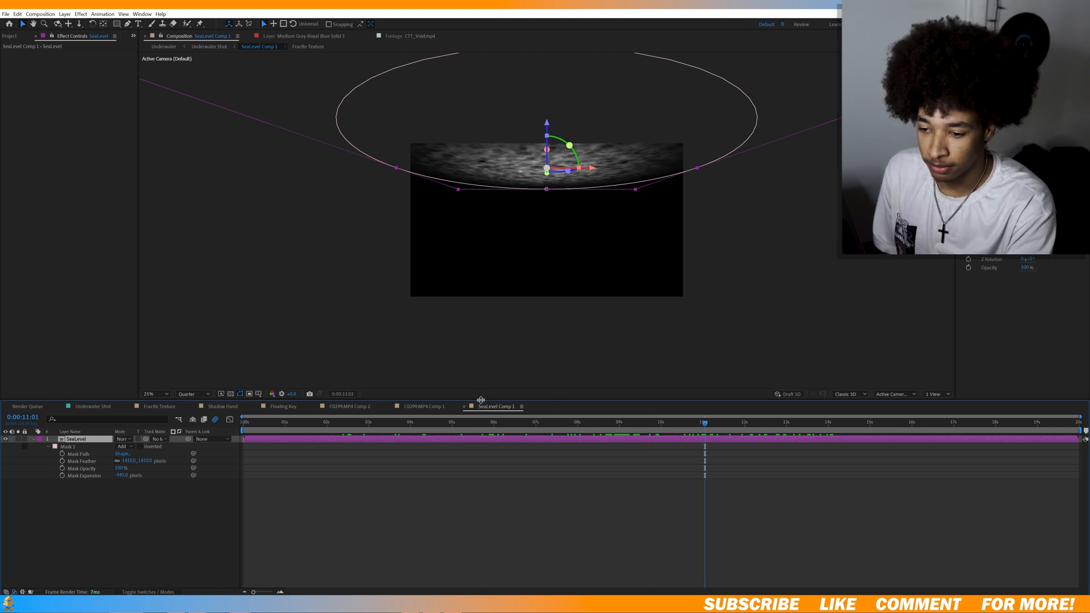
Check SeaLevel Comp 1 at 3:11, and scrub the gloomy sky image inside Sky Image.jpg Comp 1.
left_click(388, 445)
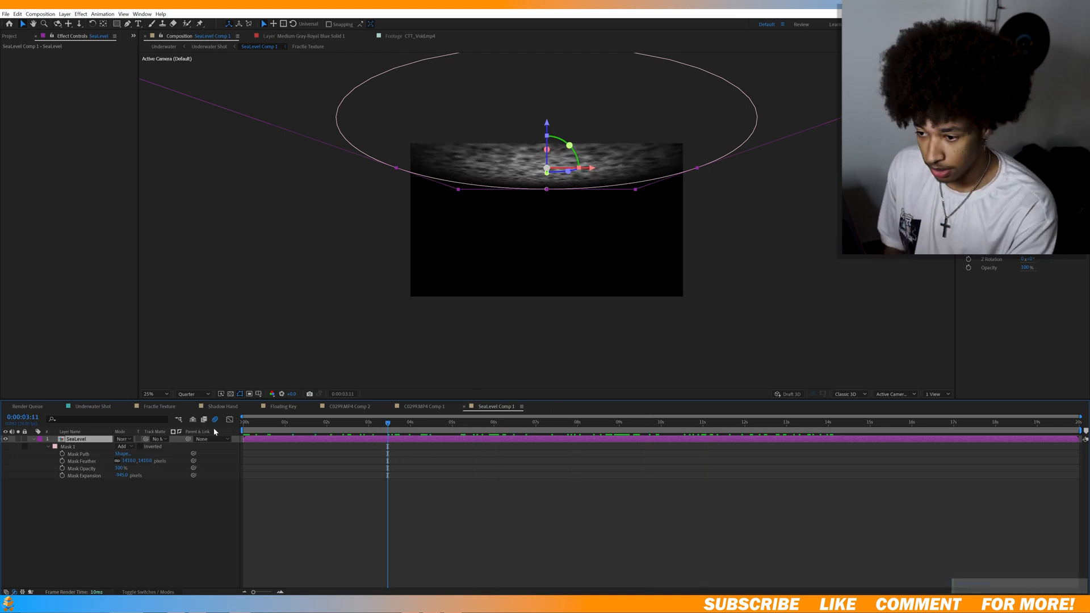
left_click(92, 407)
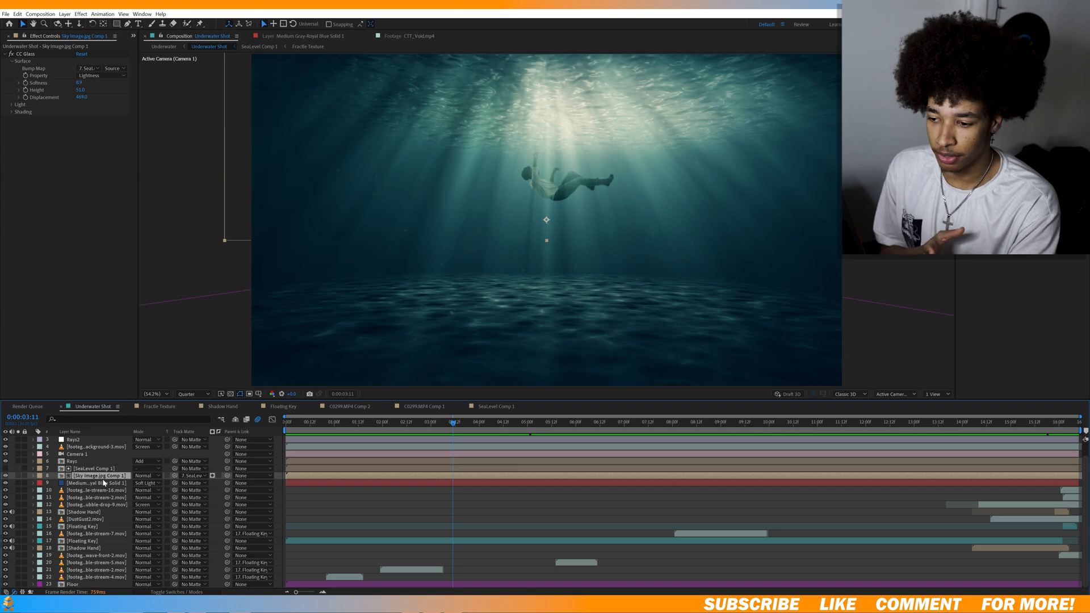
double_click(103, 480)
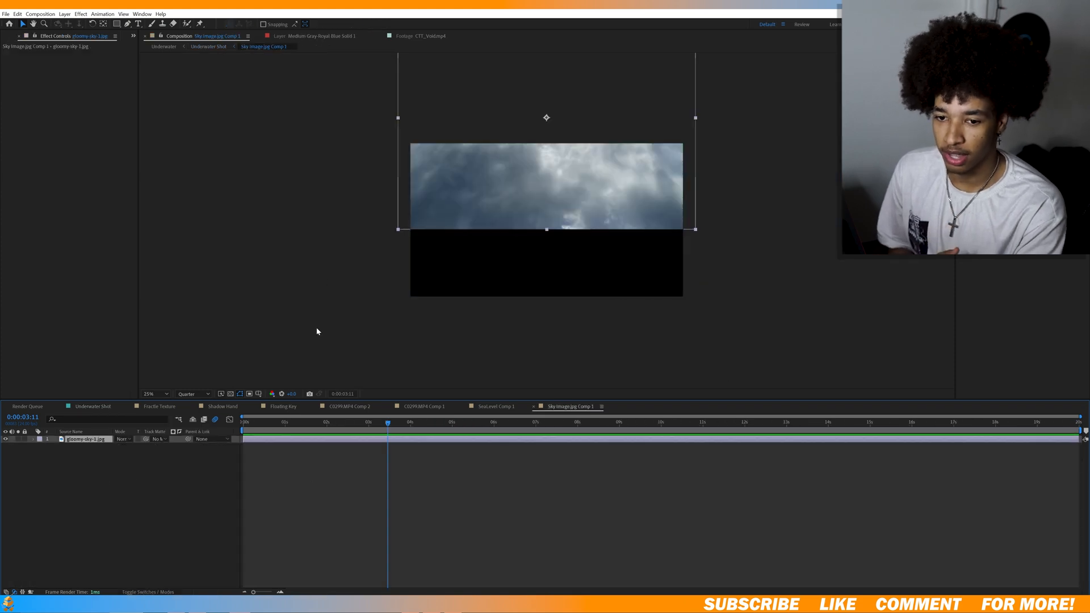
left_click_drag(307, 421, 372, 421)
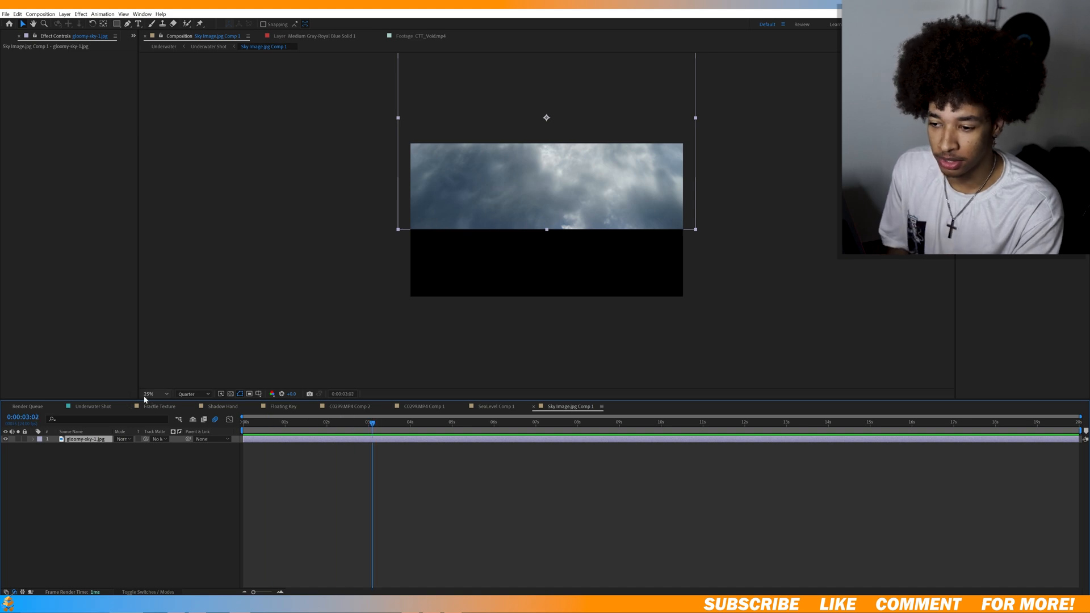
Review the CC Glass bump map source on the Sky Image.jpg Comp 1 layer, and inspect the masked SeaLevel layer it refers to.
left_click(94, 407)
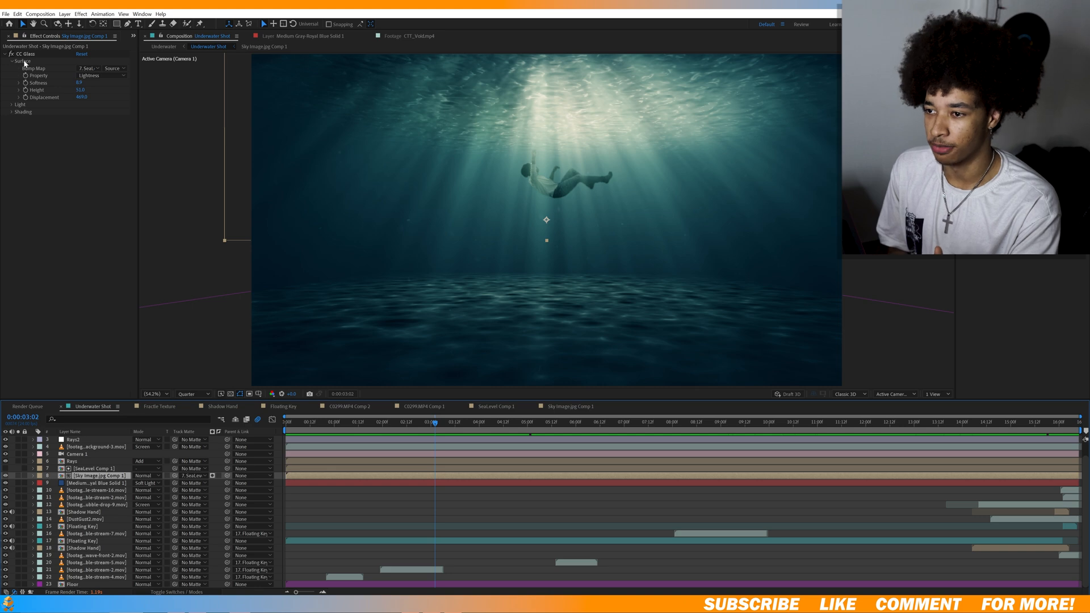
left_click(82, 68)
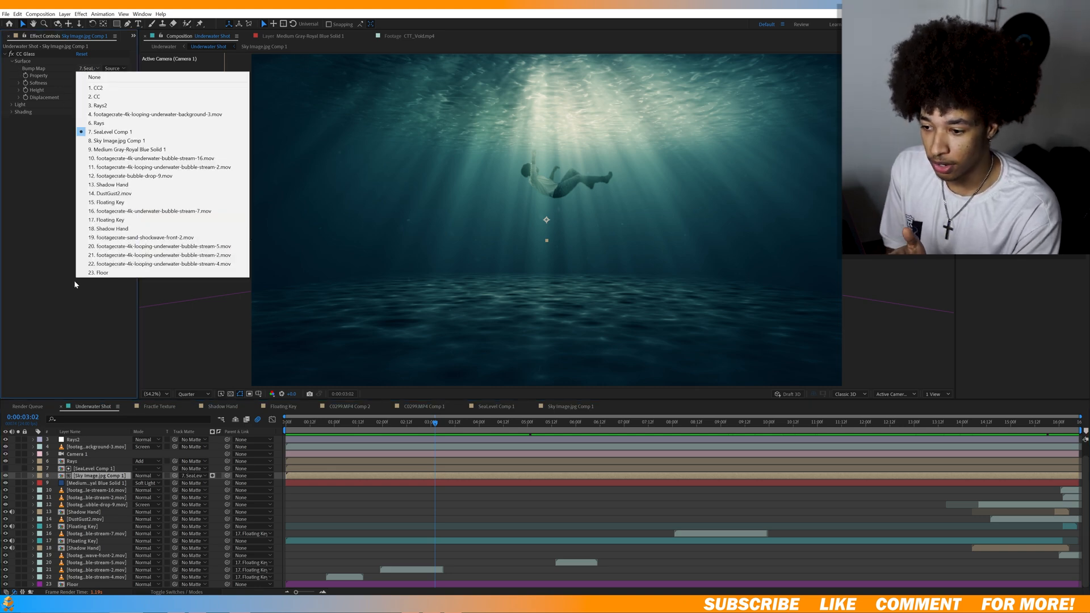
left_click(90, 468)
double_click(90, 468)
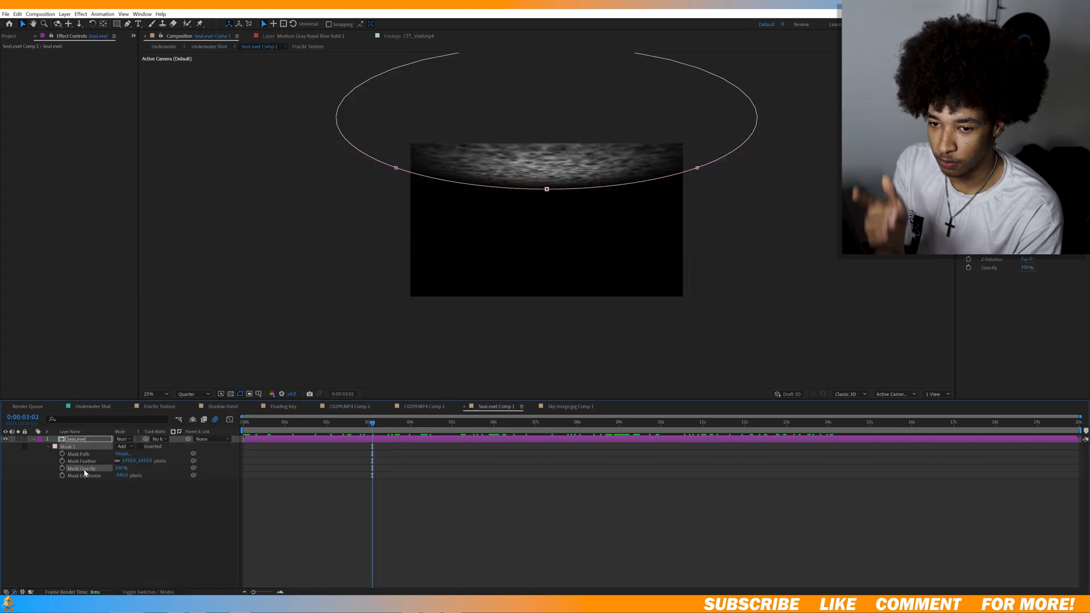
left_click(159, 539)
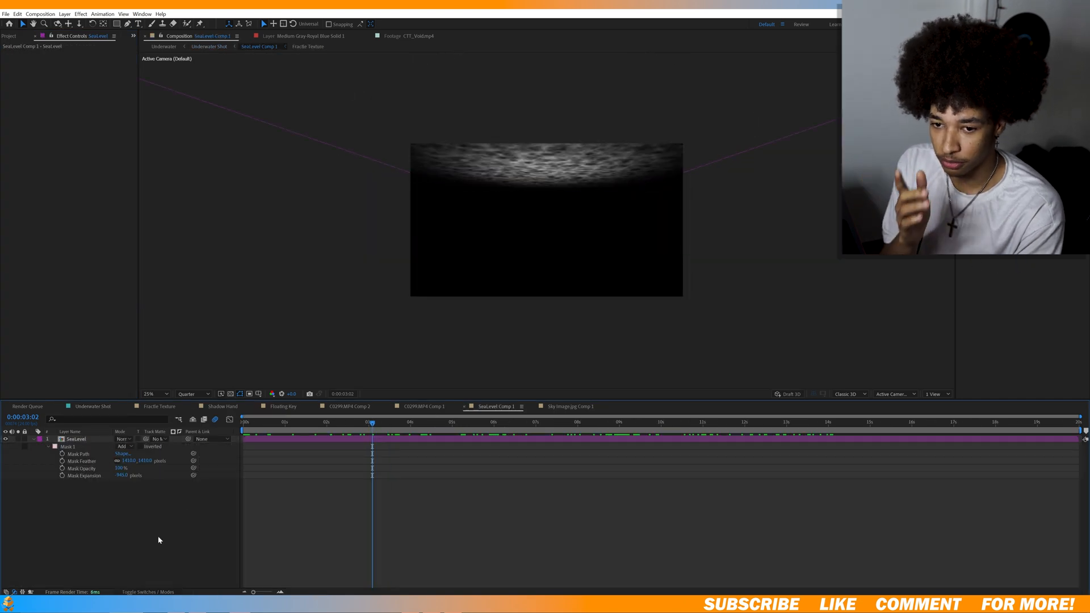
In Underwater Shot, scrub the Sky Image.jpg Comp 1 layer on its own, and inspect the Rays layer in isolation with its effects.
left_click(101, 407)
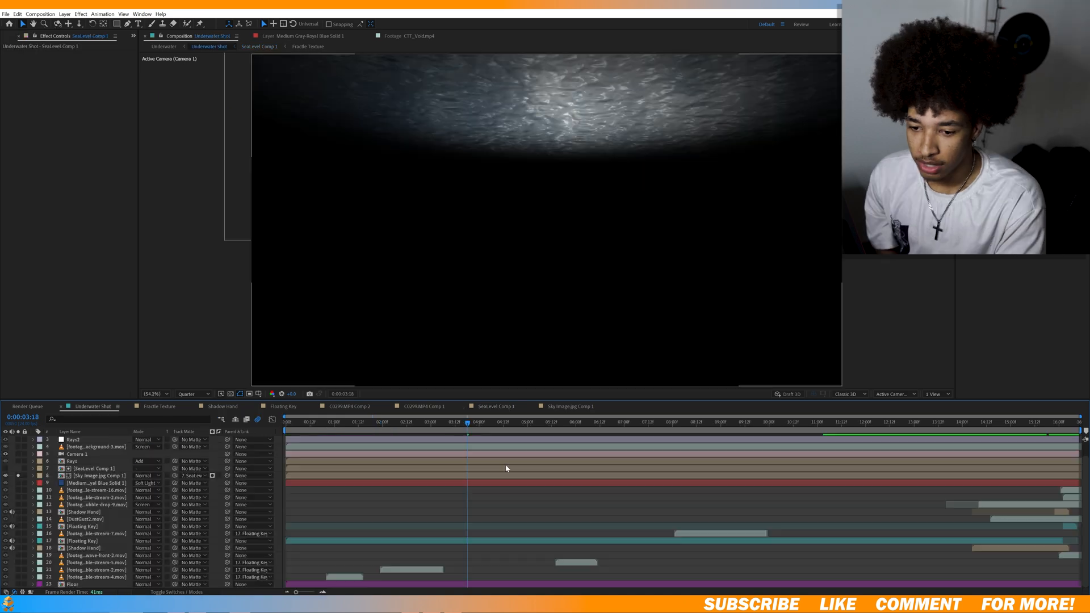
left_click_drag(798, 399, 901, 408)
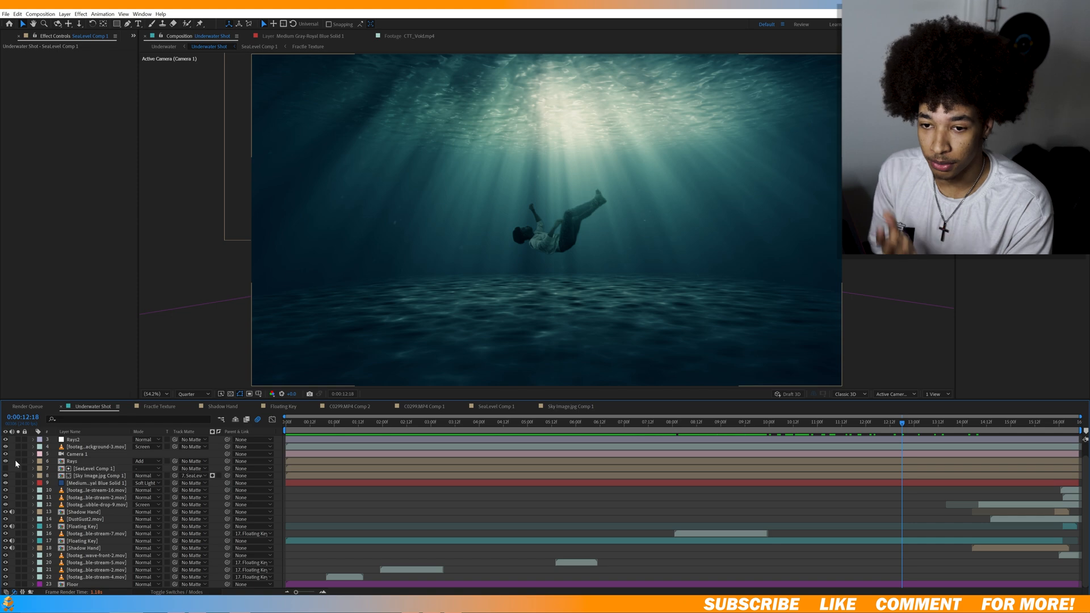
left_click(19, 461)
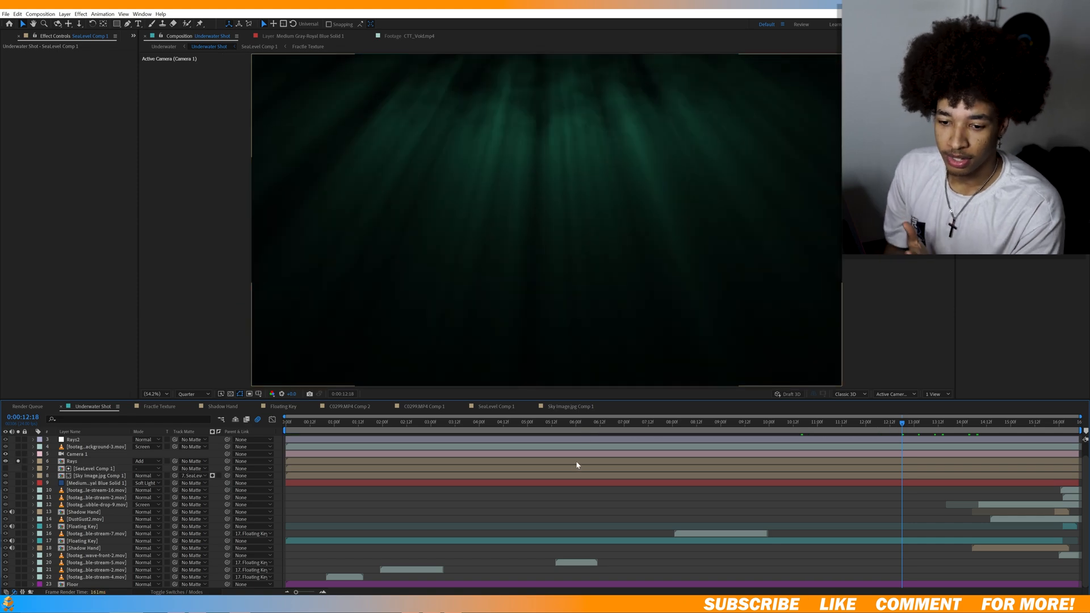
left_click(517, 422)
left_click(287, 461)
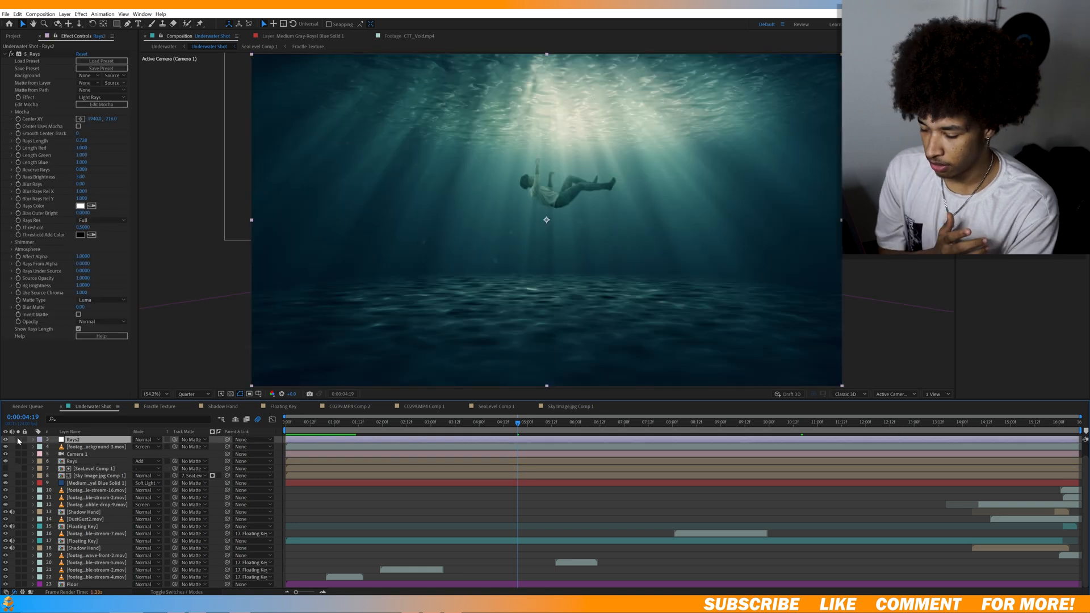
Review the S_Rays effect on the Rays2 layer, and compare the image with that layer hidden and shown.
scroll(105, 461, "up", 2)
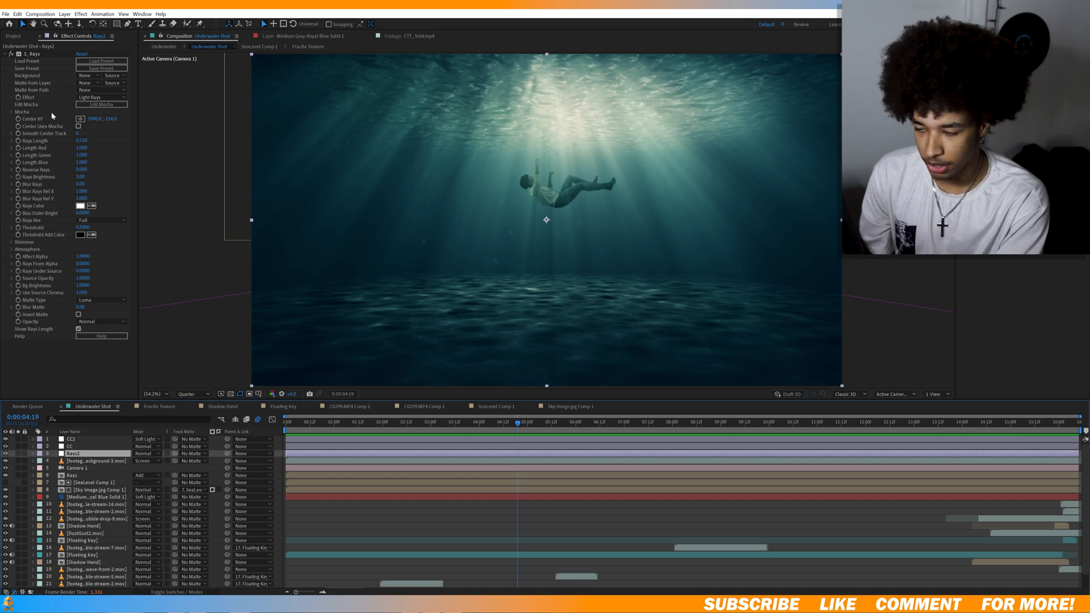
left_click(5, 453)
left_click(6, 453)
left_click(6, 454)
left_click(6, 453)
left_click(6, 453)
left_click(5, 454)
Preview the looping underwater background 3 layer on its own, and check it blended into the full shot around 6:05.
left_click(19, 461)
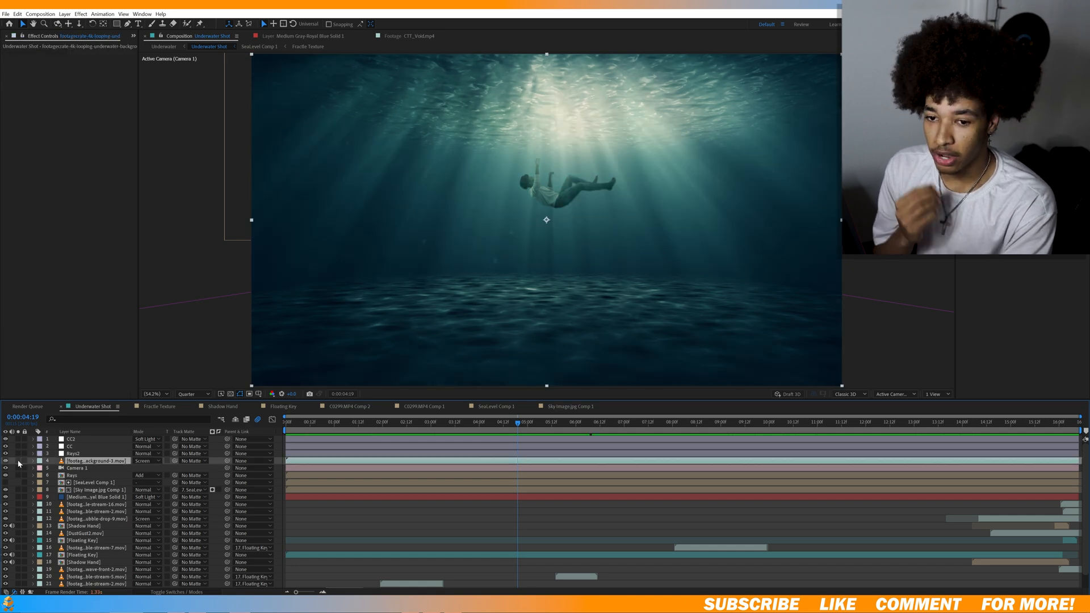
left_click(19, 461)
left_click_drag(599, 440, 707, 436)
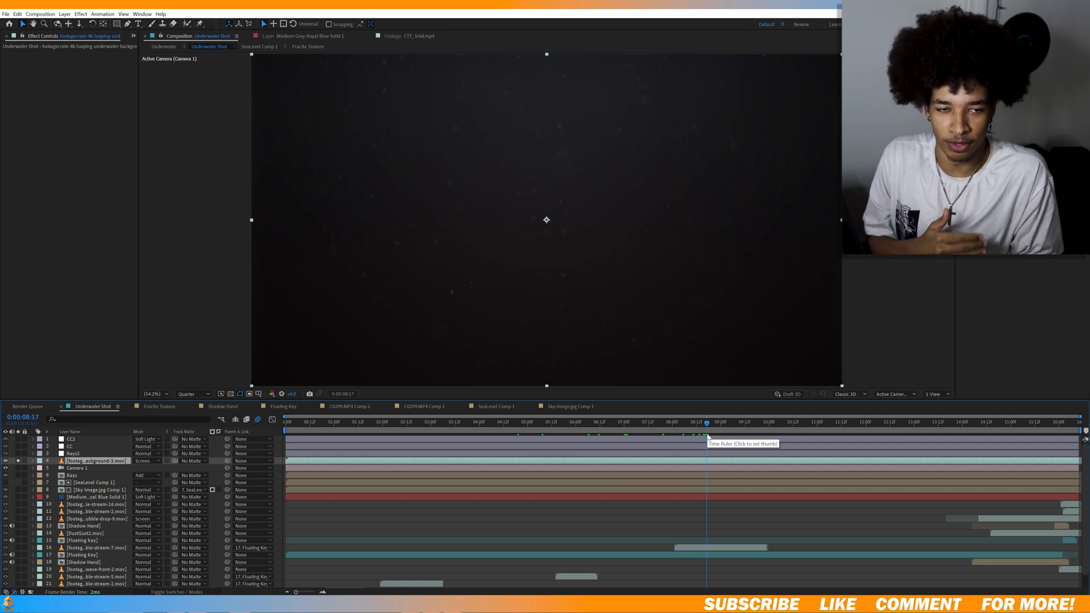
key("space")
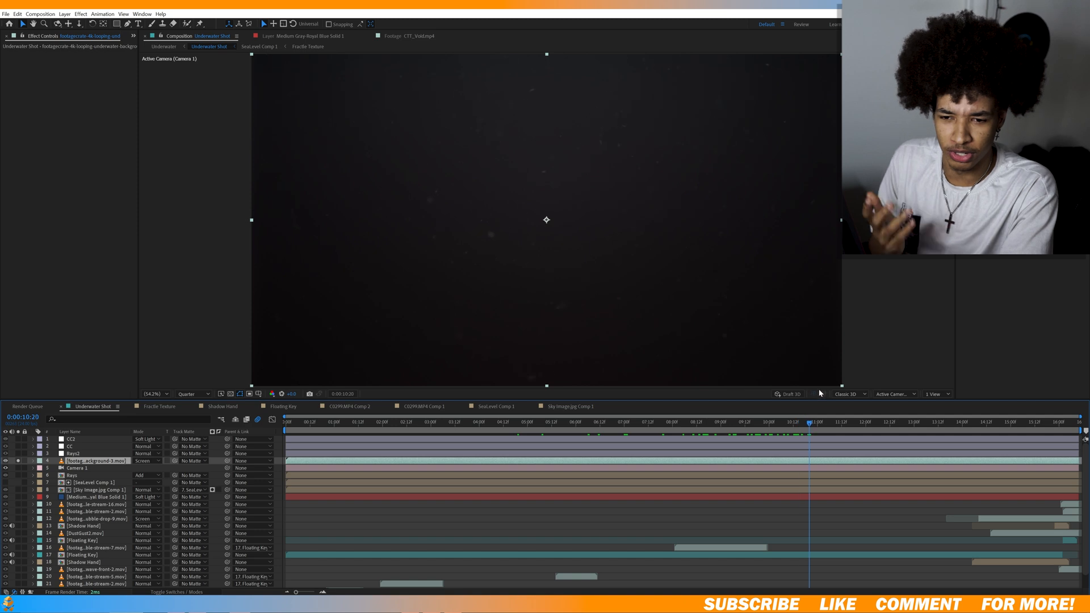
left_click_drag(958, 376, 553, 476)
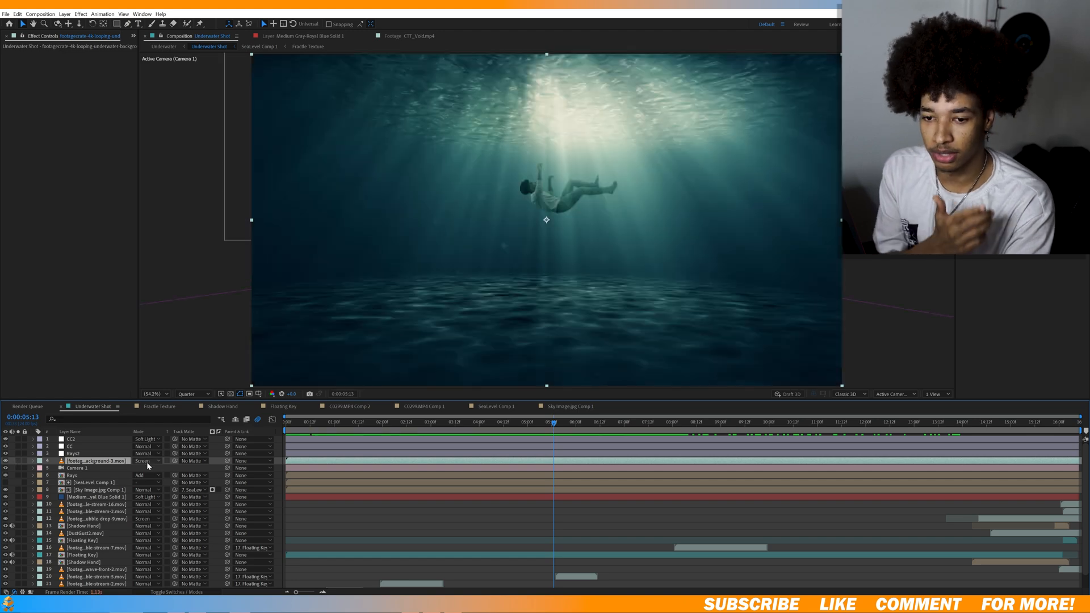
left_click(447, 422)
left_click(585, 422)
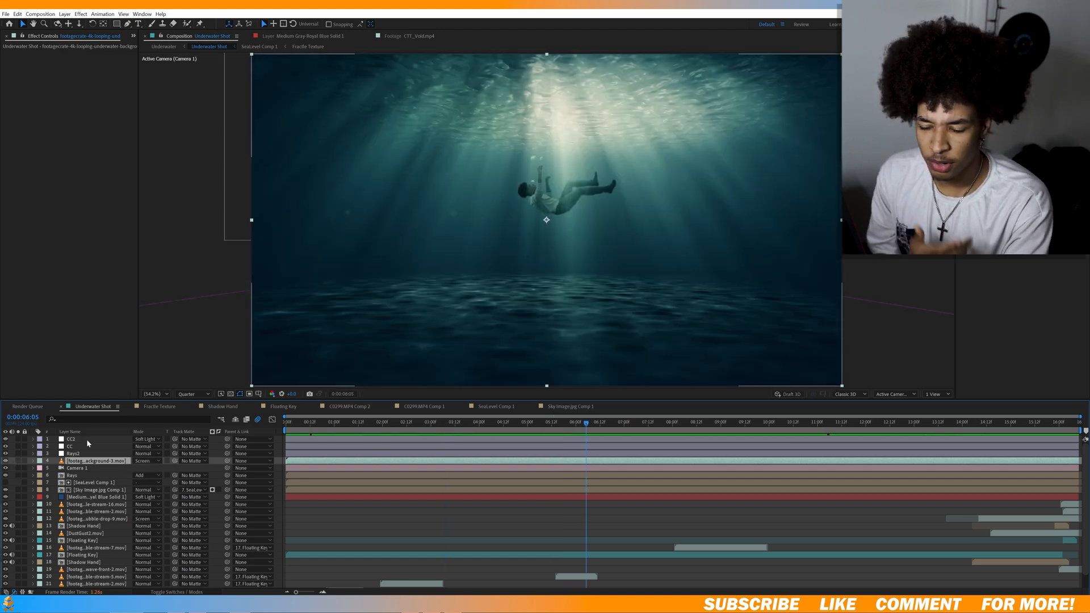
Compare the shot with the CC layer hidden and shown, and review its Curves, Tint, Colorista V and Exposure effects.
left_click(5, 447)
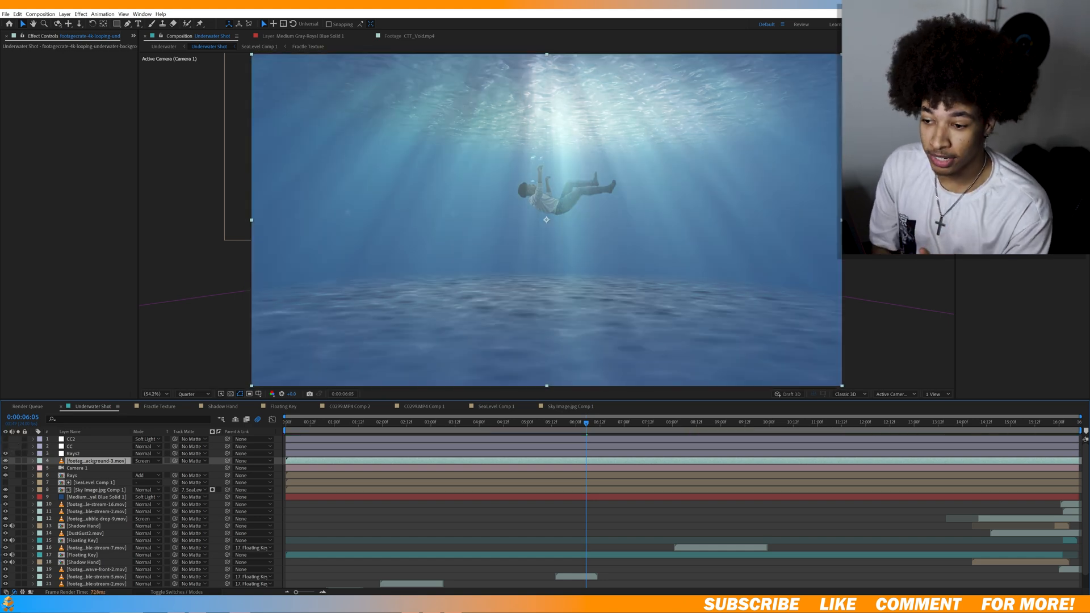
left_click(5, 447)
left_click(70, 446)
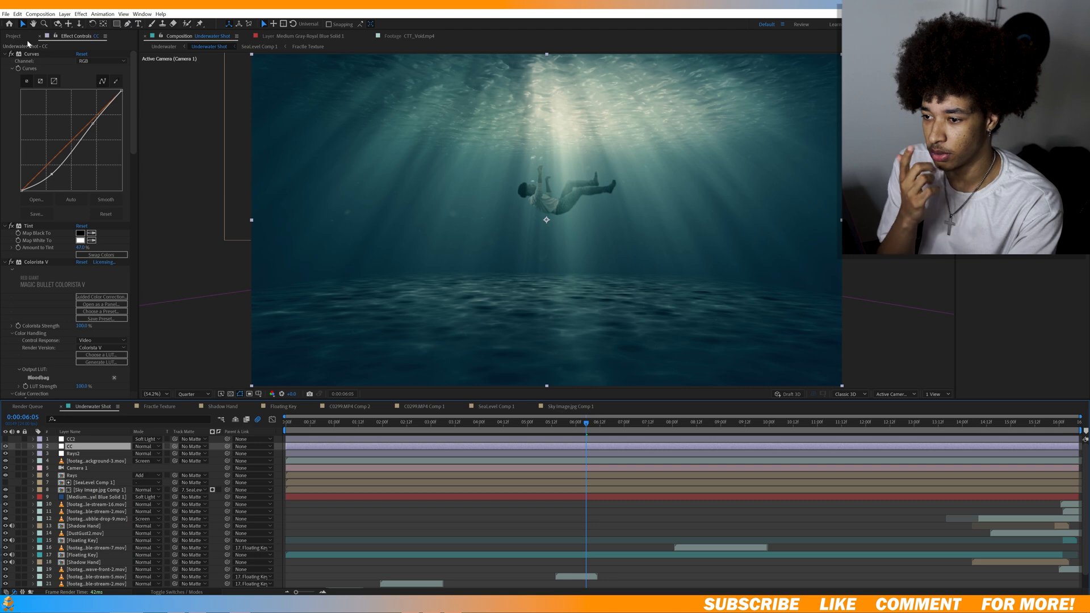
scroll(57, 209, "down", 4)
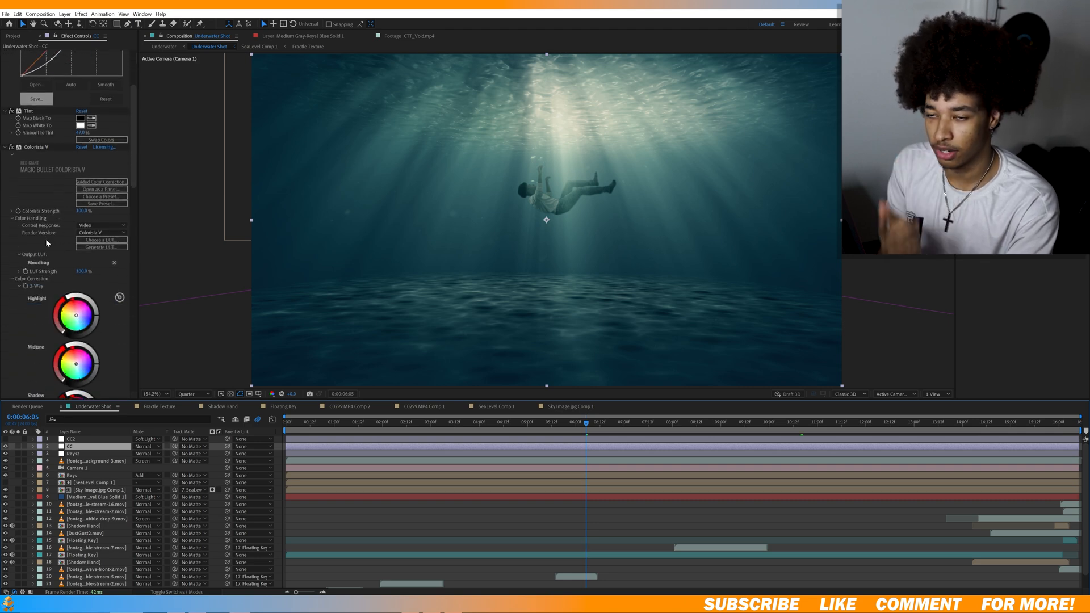
scroll(40, 235, "down", 4)
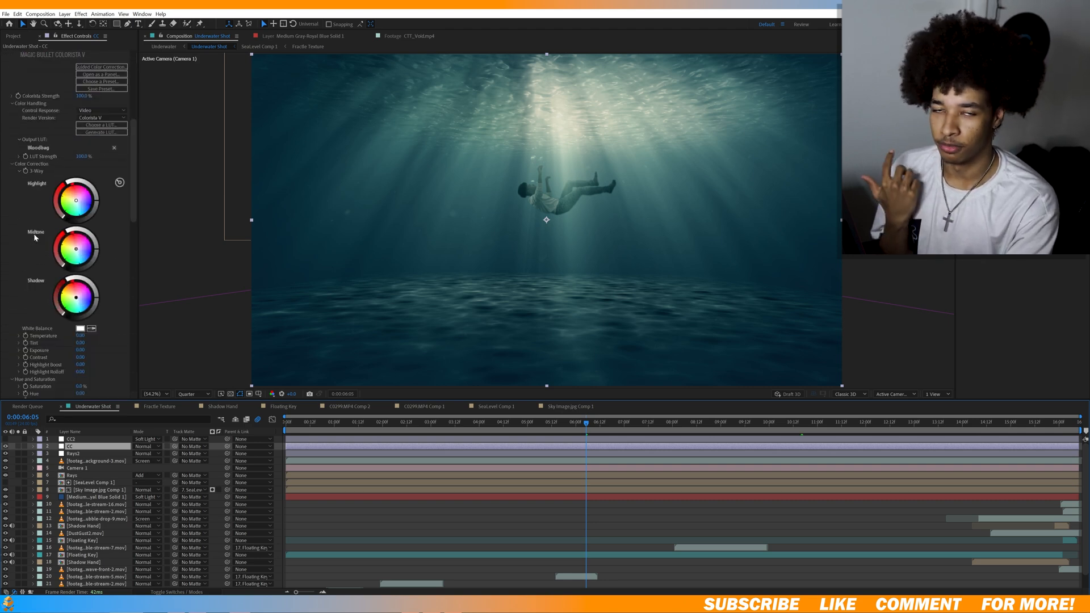
scroll(34, 235, "down", 10)
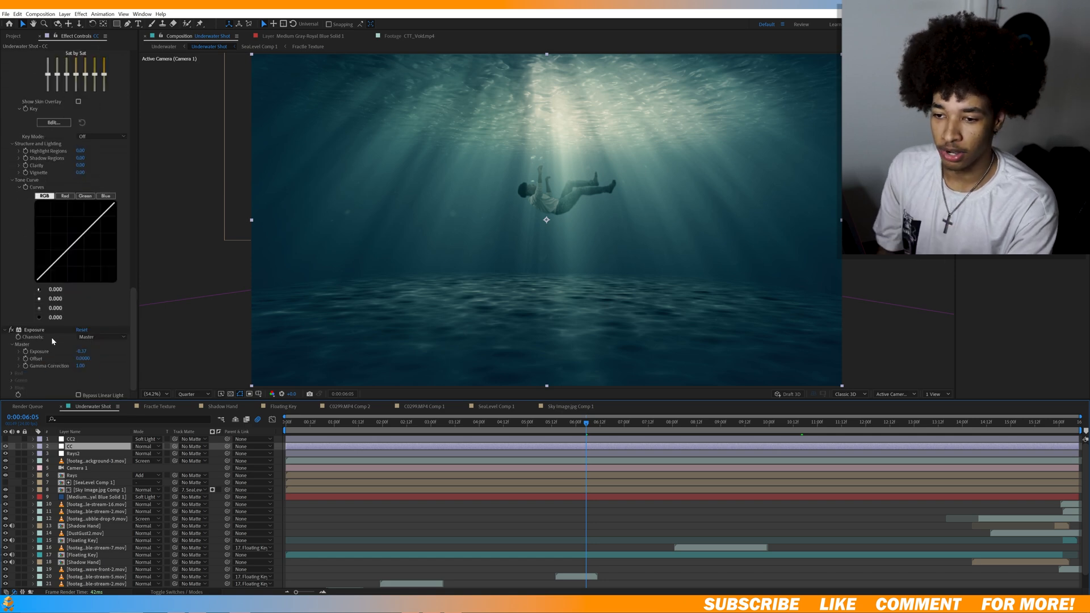
Compare the shot with the CC2 layer hidden and shown.
left_click(5, 441)
left_click(5, 442)
left_click(5, 441)
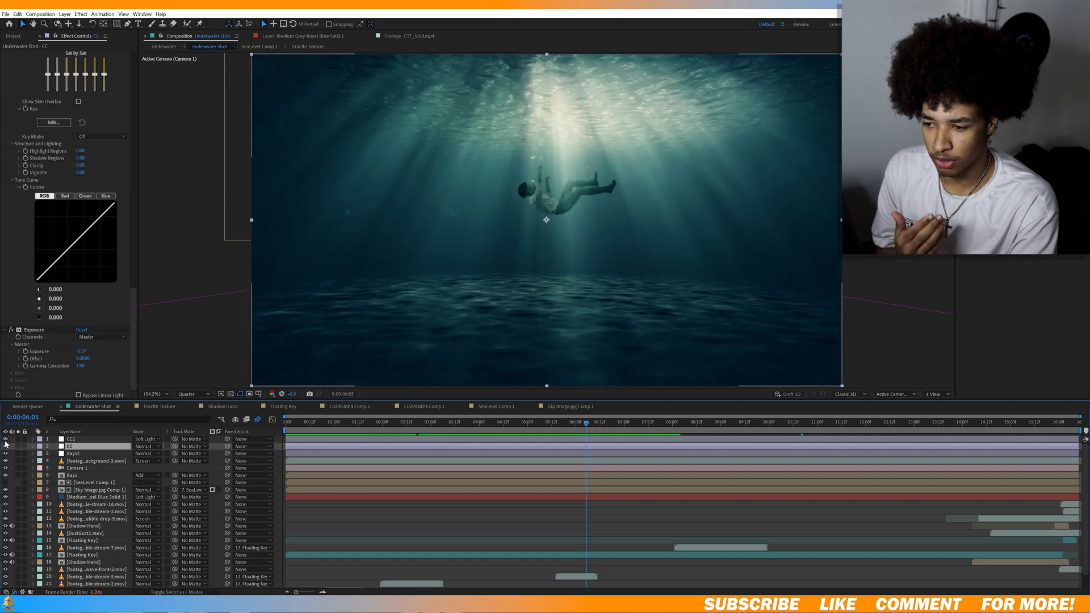
Try a higher contrast in the Lumetri Color basic correction on the CC2 layer, and undo it.
left_click(86, 440)
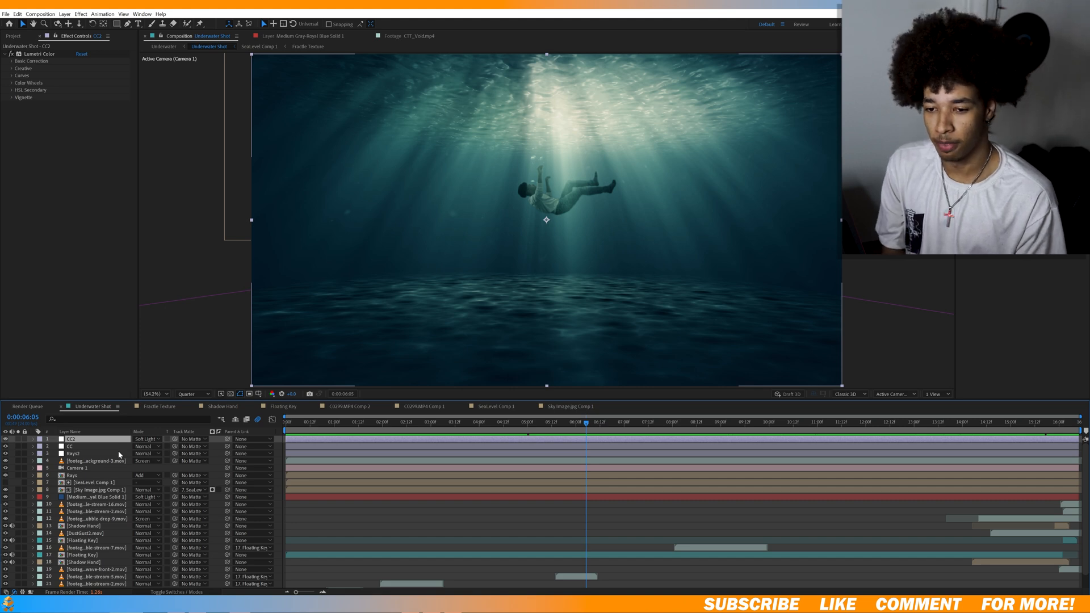
left_click(11, 61)
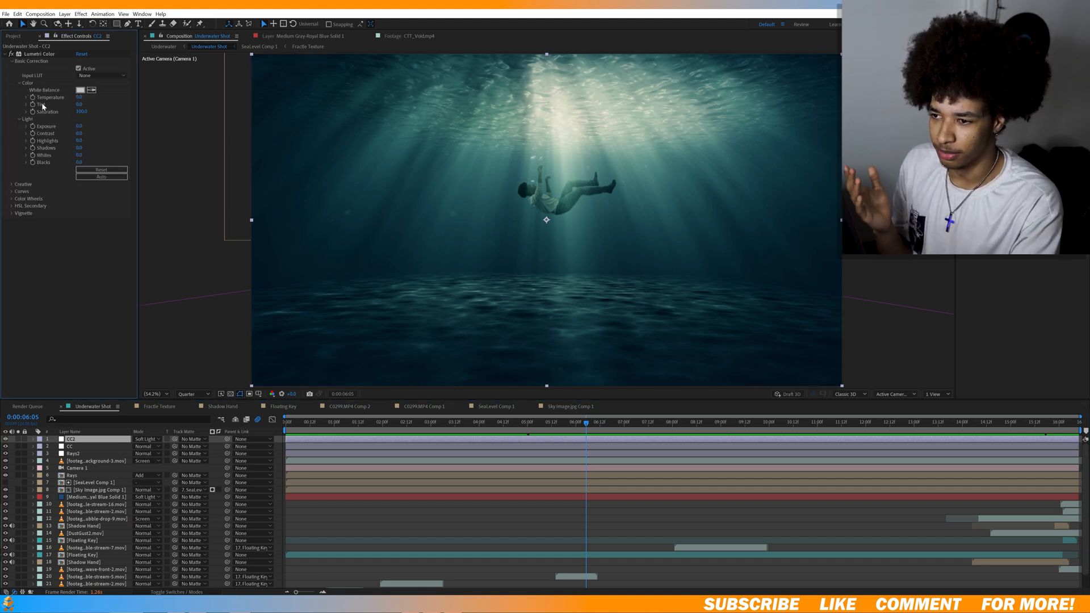
left_click_drag(84, 134, 125, 124)
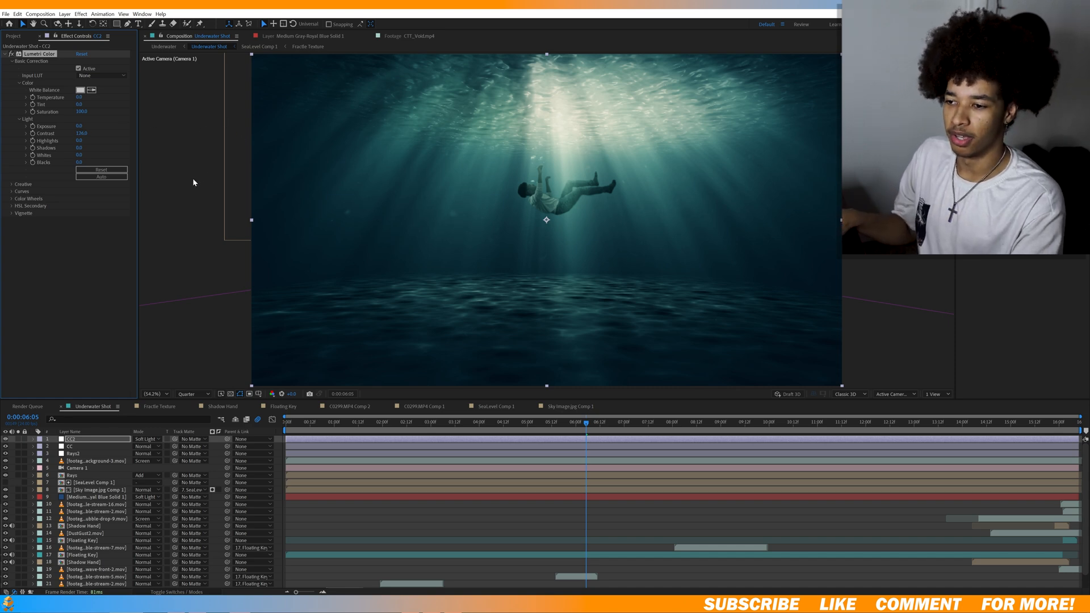
key("ctrl+z")
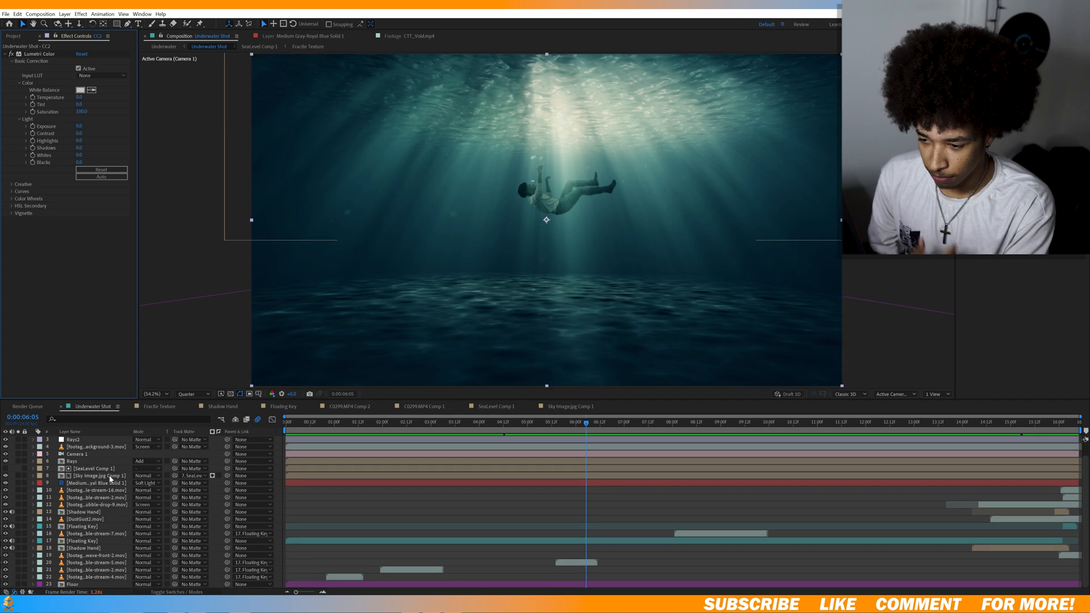
Select the Camera 1 layer, and play the underwater shot from the first frame.
left_click(76, 468)
key("Home")
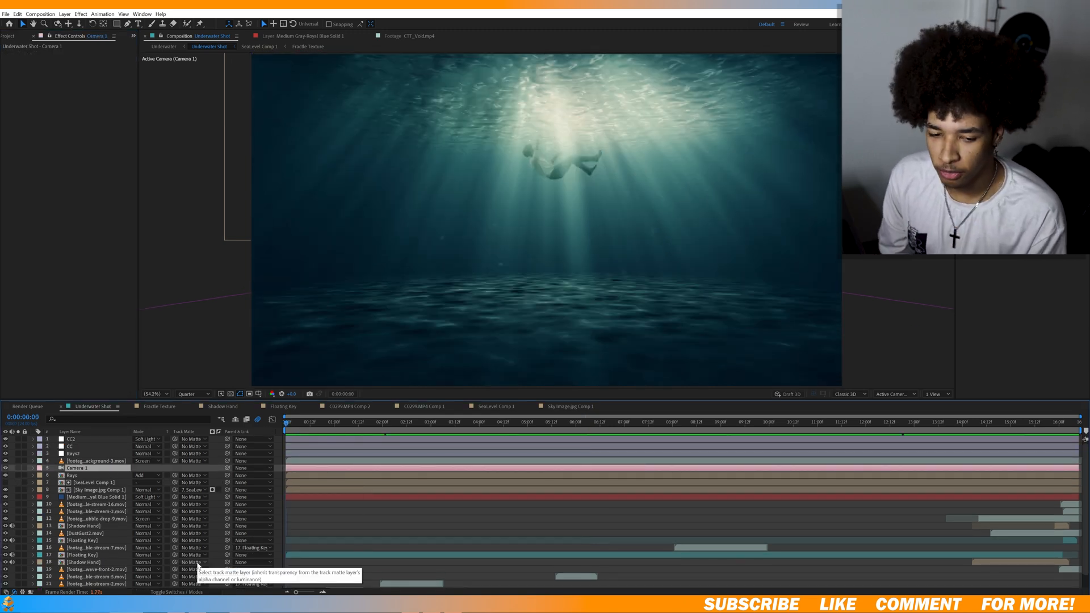
key("space")
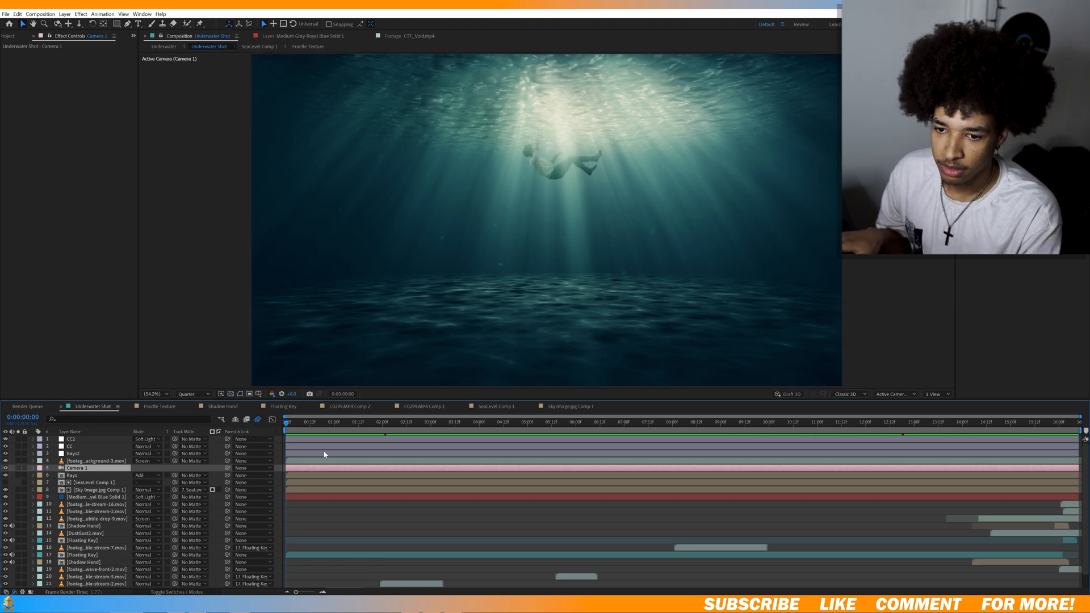